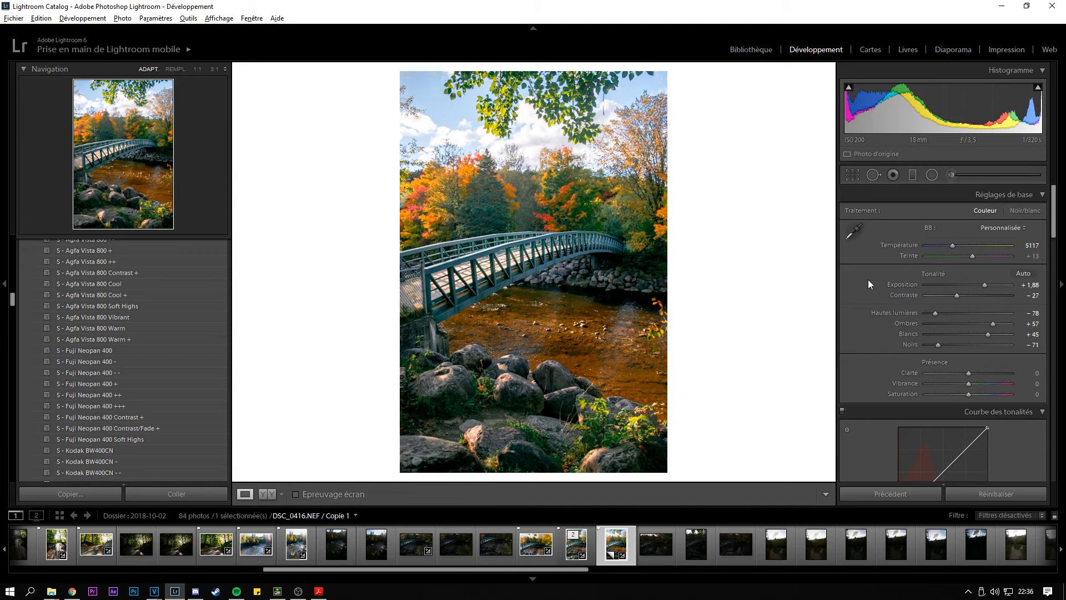
# - Enable the lens correction profile for the bridge photo with Nikon as the lens make
pyautogui.scroll(-10, 868, 279)
pyautogui.scroll(-8, 867, 278)
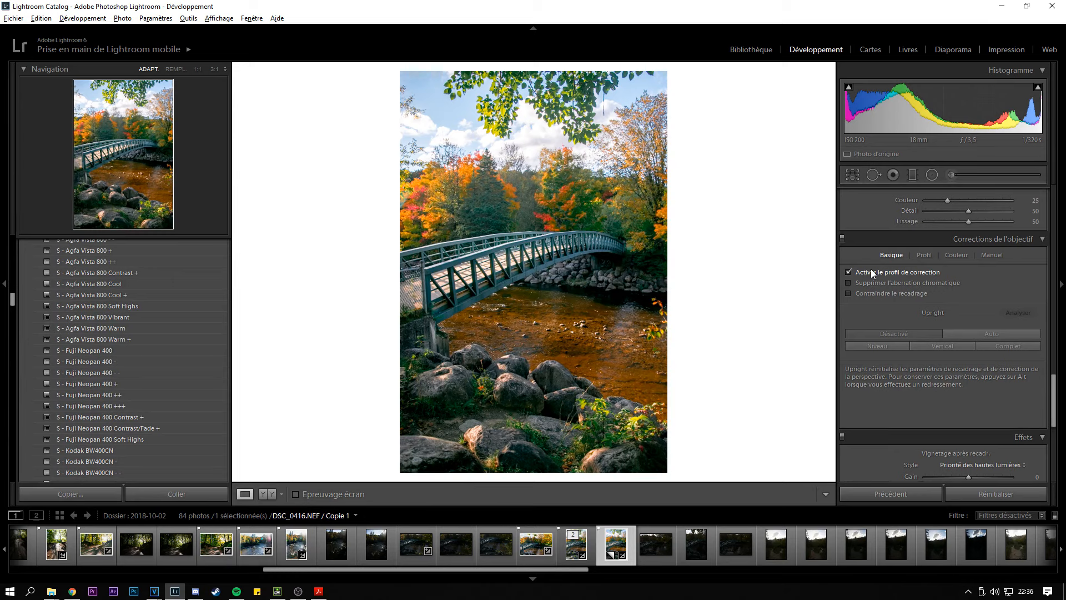
pyautogui.click(930, 256)
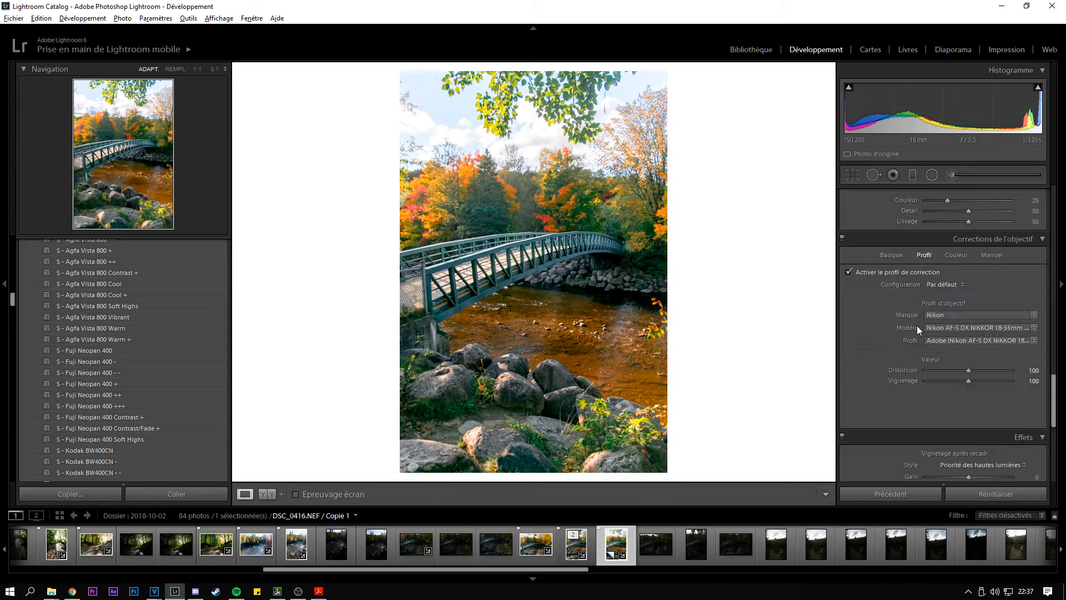
pyautogui.click(1001, 315)
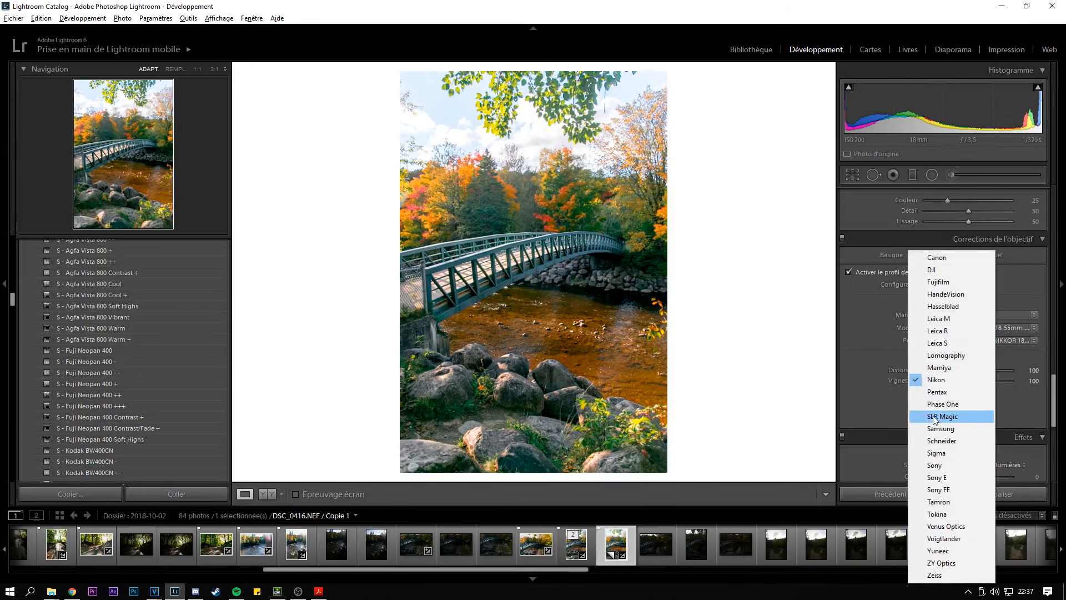
pyautogui.click(950, 381)
# - Look through the available Nikon lens models and correction profiles without changing the selection
pyautogui.click(967, 326)
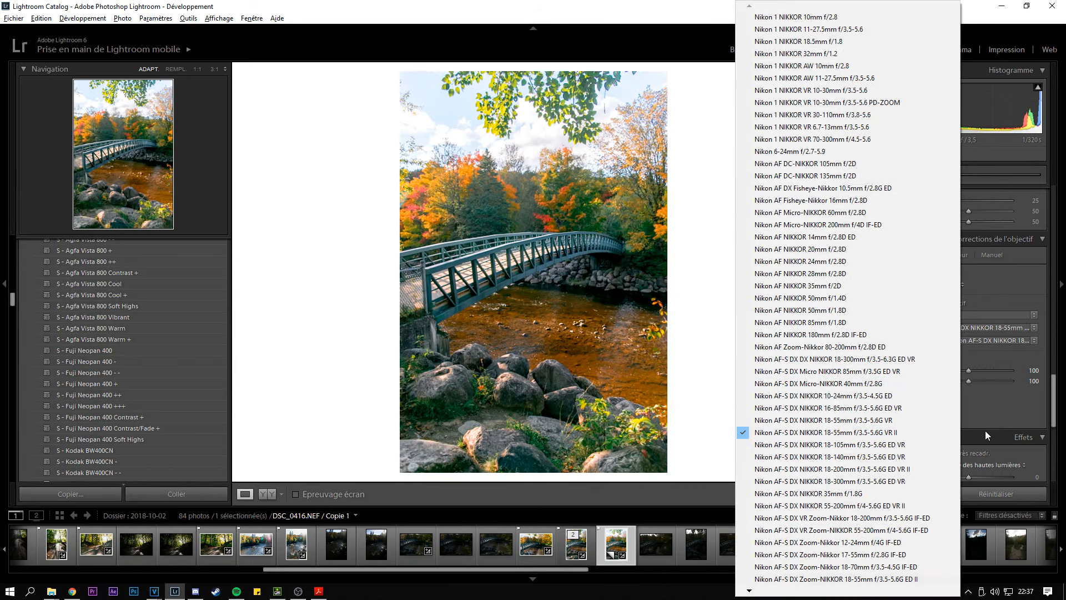
pyautogui.click(991, 411)
pyautogui.click(993, 341)
pyautogui.click(941, 413)
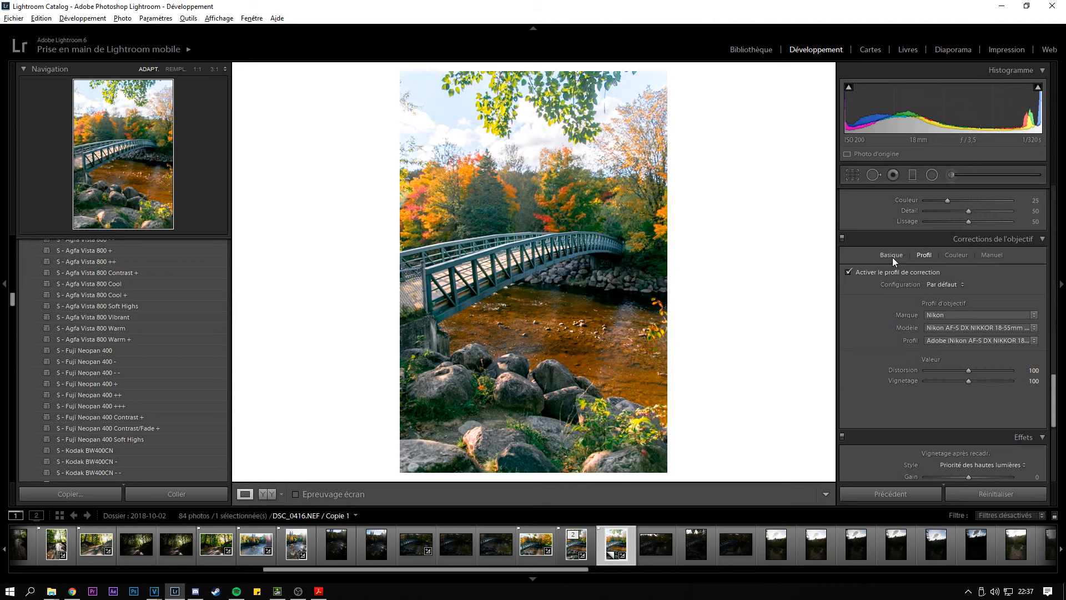
# - Inspect the bridge railing at 1:1 for colour fringing, marking the fringed deck edge in a temporary screen capture
pyautogui.click(951, 257)
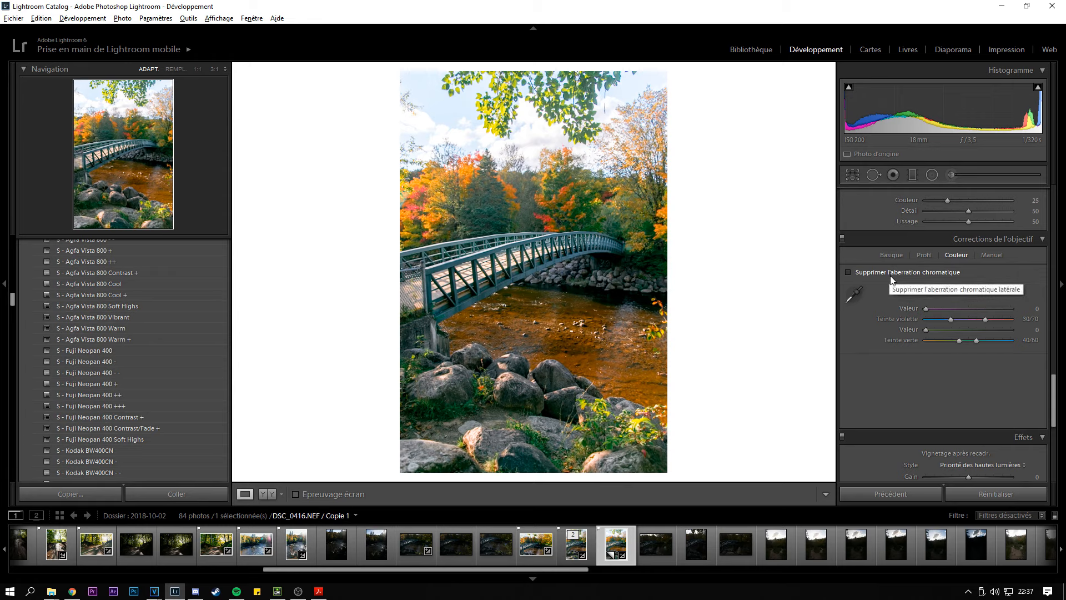
pyautogui.moveTo(508, 355); pyautogui.dragTo(557, 212)
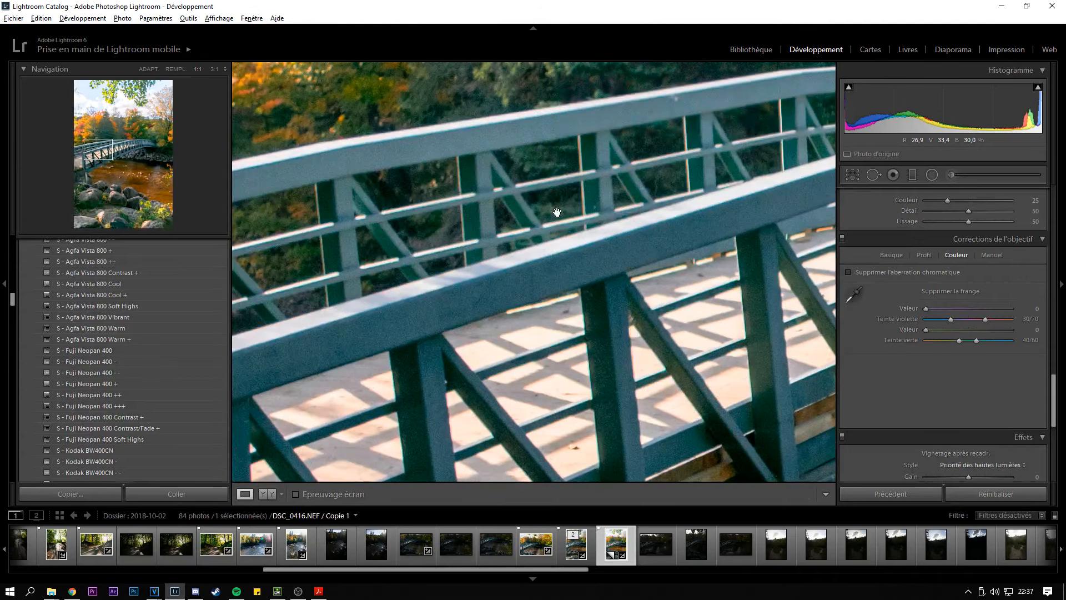
pyautogui.press('Print')
pyautogui.moveTo(503, 292); pyautogui.dragTo(571, 305)
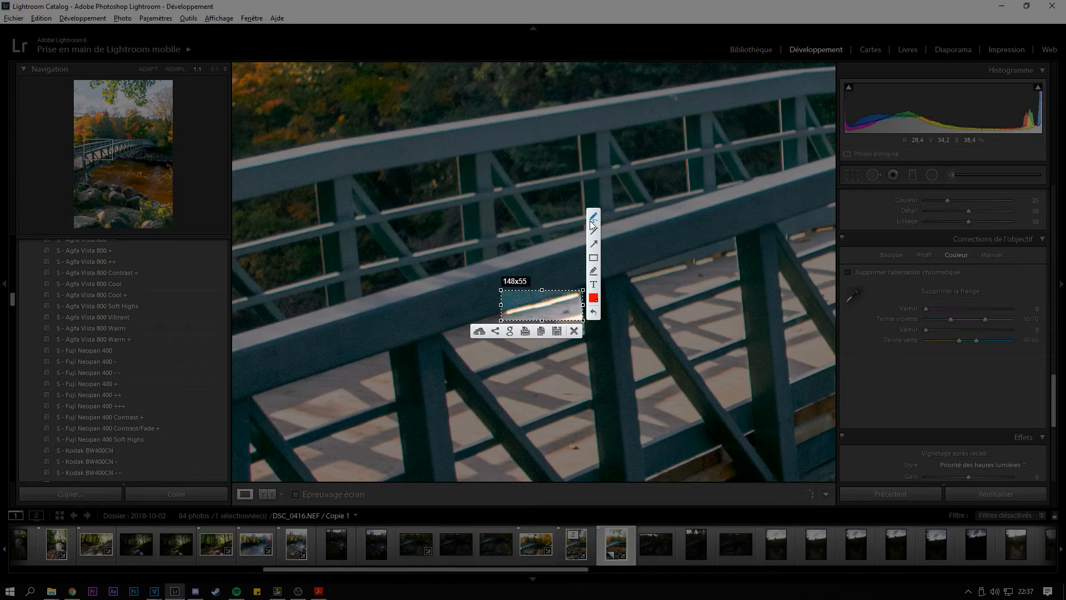
pyautogui.moveTo(506, 314); pyautogui.dragTo(582, 294)
pyautogui.click(593, 312)
pyautogui.click(574, 331)
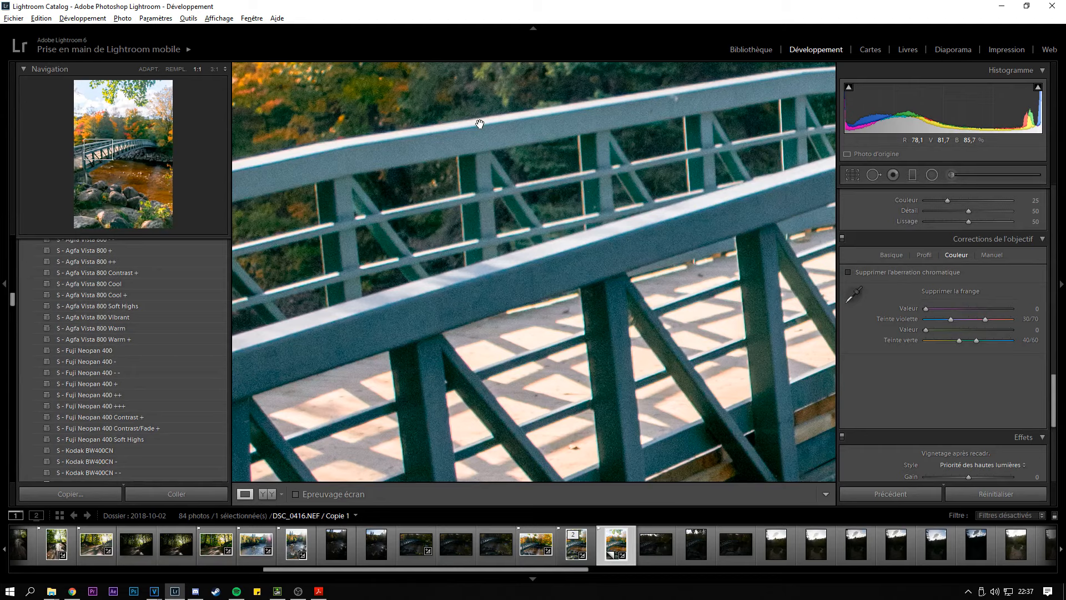
# - Enable chromatic aberration removal, set the purple defringe amount to 3, and sample the fringe colour along the bridge deck edge
pyautogui.click(848, 273)
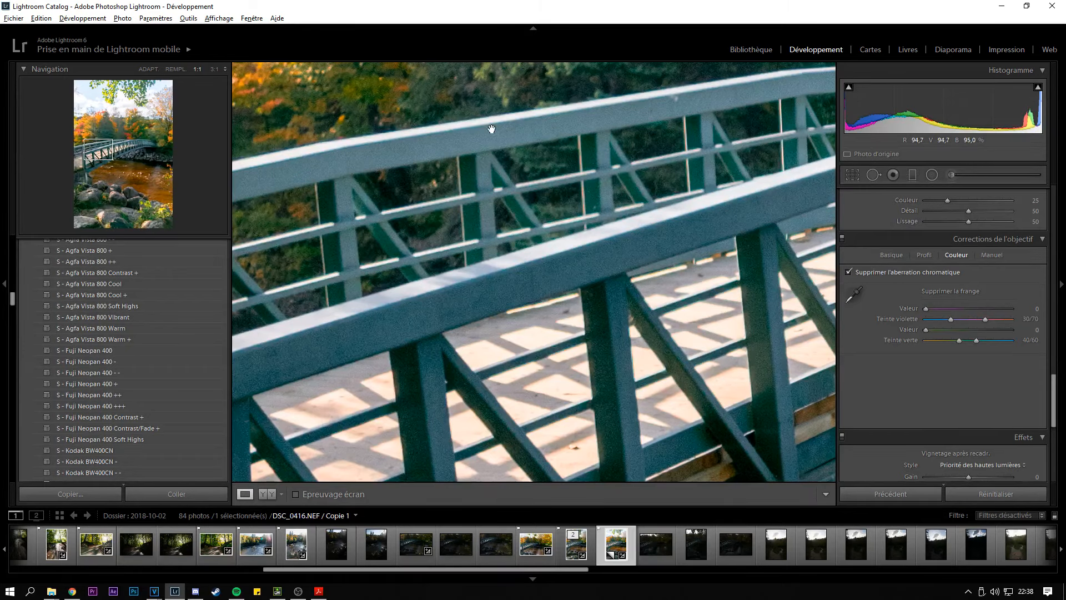
pyautogui.moveTo(926, 309); pyautogui.dragTo(937, 309)
pyautogui.click(857, 296)
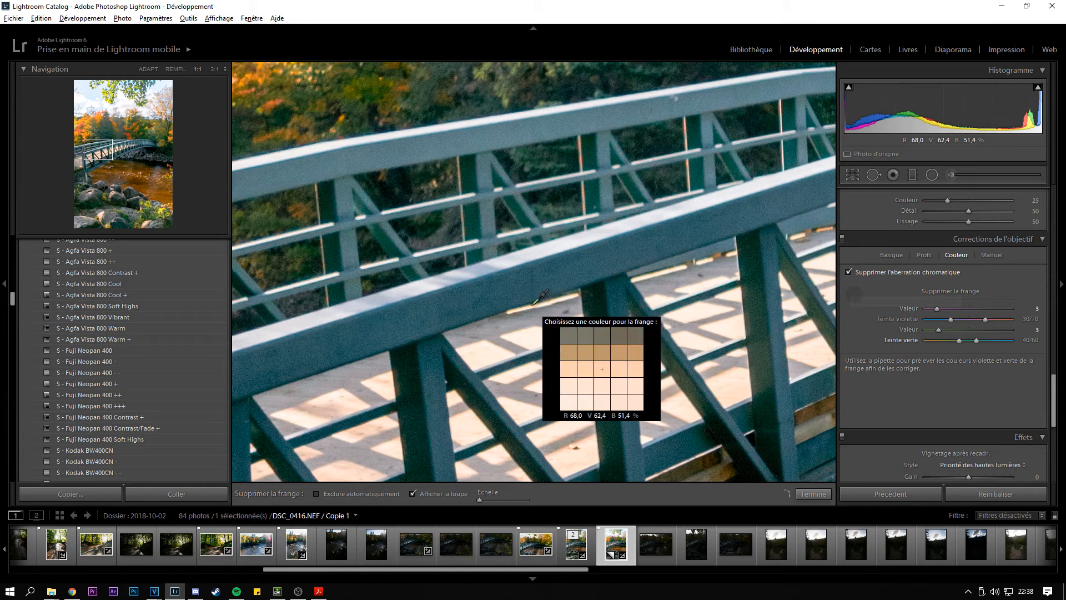
pyautogui.click(532, 304)
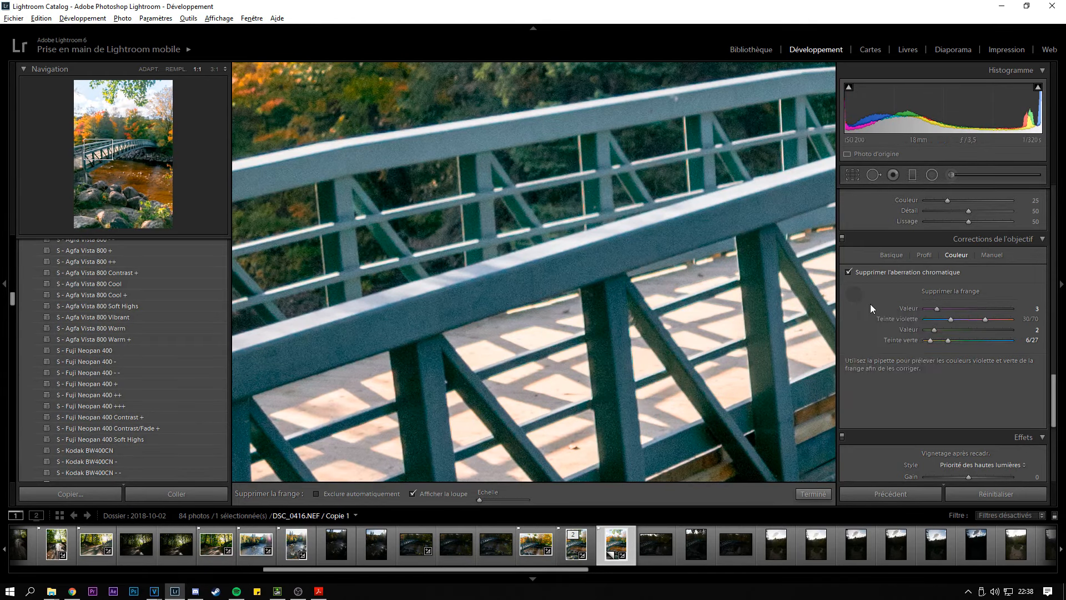
pyautogui.press('Escape')
# - Try a manual distortion correction of +21 on the photo and reset it to 0
pyautogui.click(992, 256)
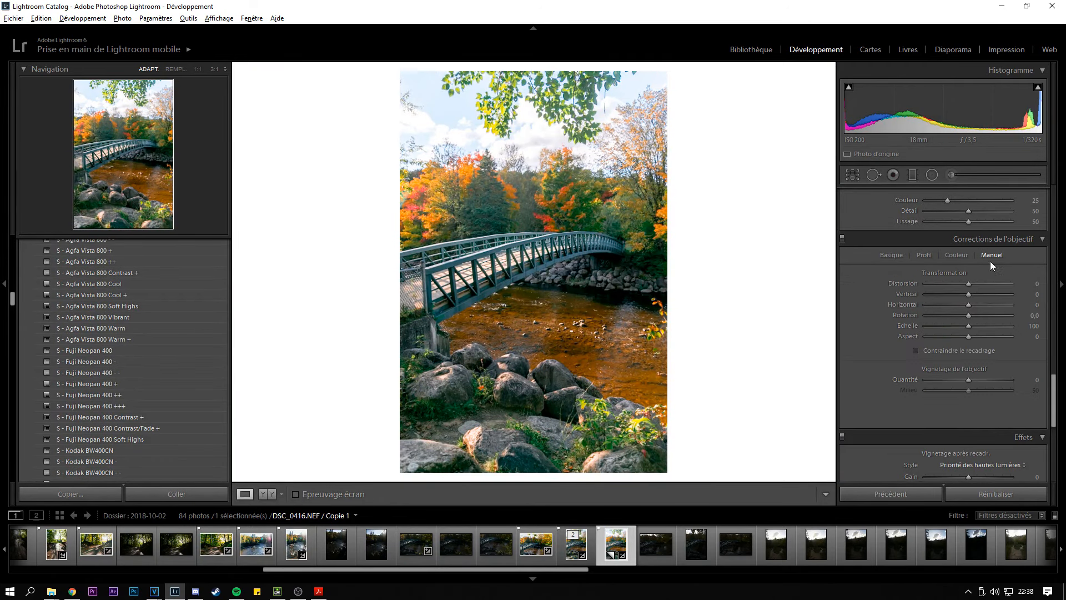
pyautogui.moveTo(969, 284); pyautogui.dragTo(971, 284)
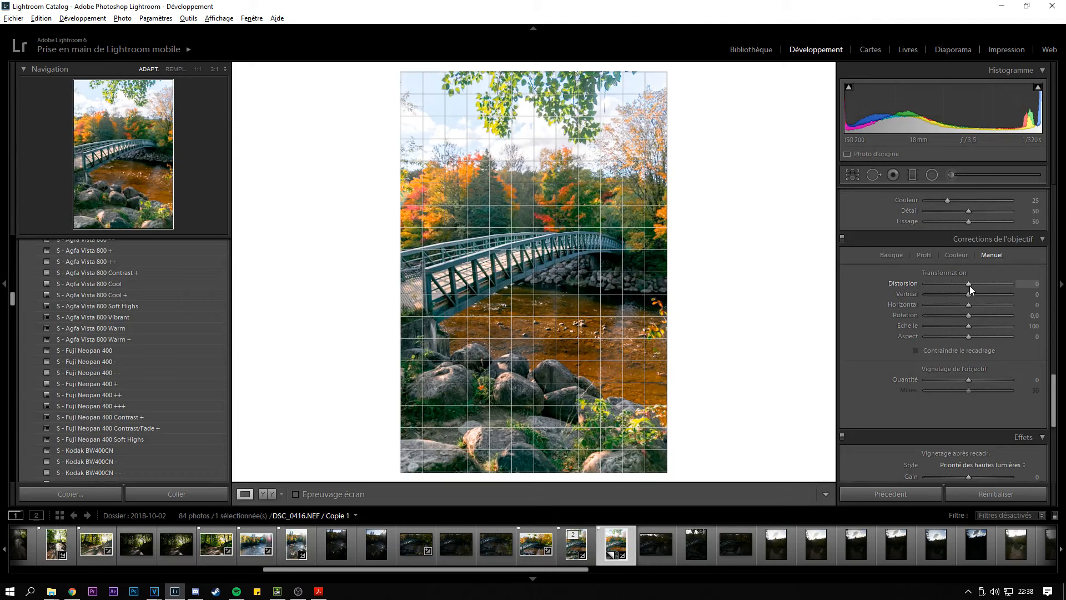
pyautogui.moveTo(963, 288); pyautogui.dragTo(985, 283)
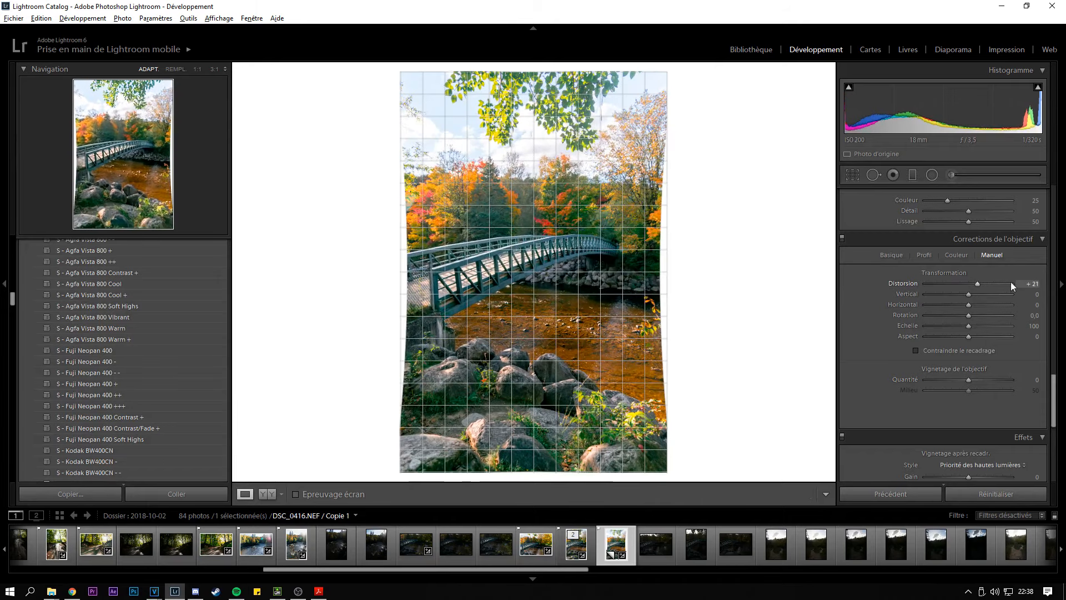
pyautogui.click(1024, 283)
pyautogui.write('0')
pyautogui.press('Return')
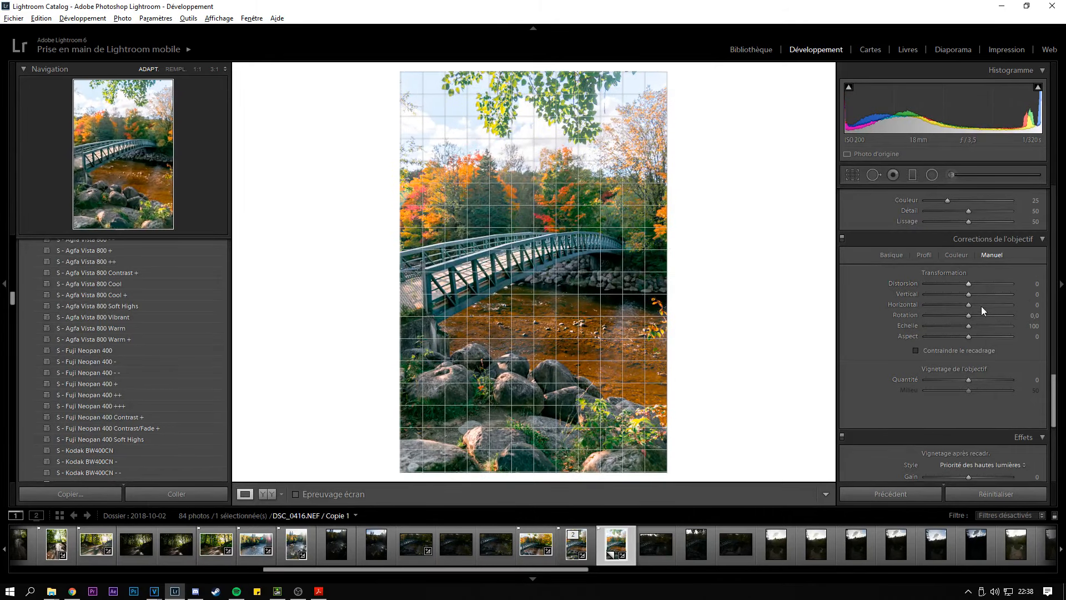
# - Try the vertical and horizontal perspective transforms on the photo and reset both to 0
pyautogui.moveTo(968, 294)
pyautogui.mouseDown()
pyautogui.moveTo(977, 295)
pyautogui.moveTo(963, 292)
pyautogui.mouseUp()
pyautogui.click(1035, 294)
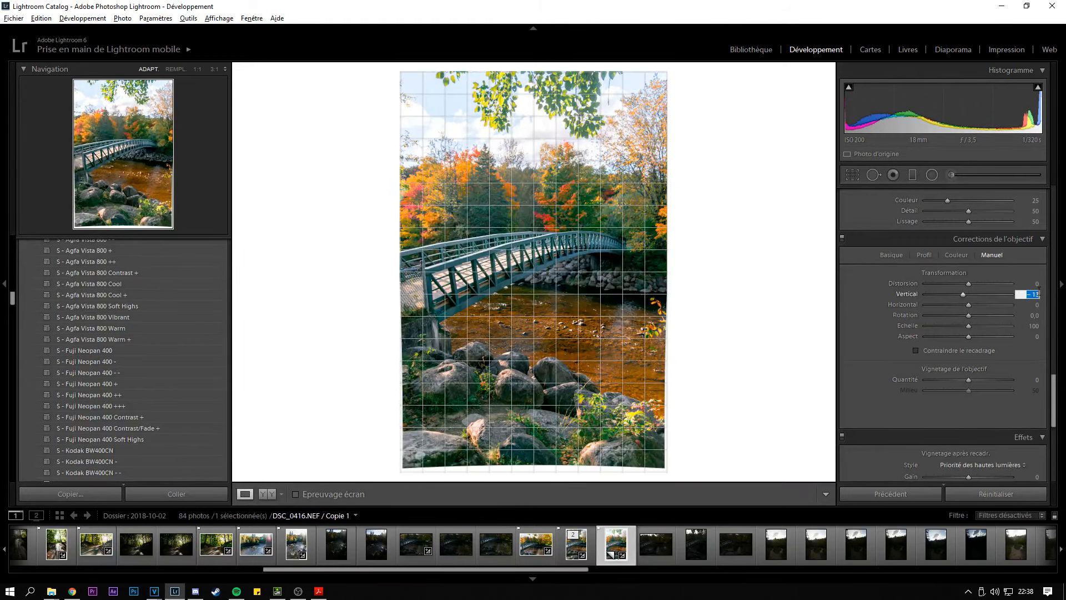
pyautogui.write('0')
pyautogui.press('Return')
pyautogui.moveTo(970, 306)
pyautogui.mouseDown()
pyautogui.moveTo(962, 317)
pyautogui.moveTo(981, 324)
pyautogui.moveTo(967, 325)
pyautogui.mouseUp()
pyautogui.click(1011, 306)
pyautogui.write('0')
pyautogui.press('Return')
# - Reset the manual transform's rotation to 0 and its scale to 100
pyautogui.click(1034, 316)
pyautogui.write('0')
pyautogui.press('Return')
pyautogui.click(1034, 326)
pyautogui.write('0100')
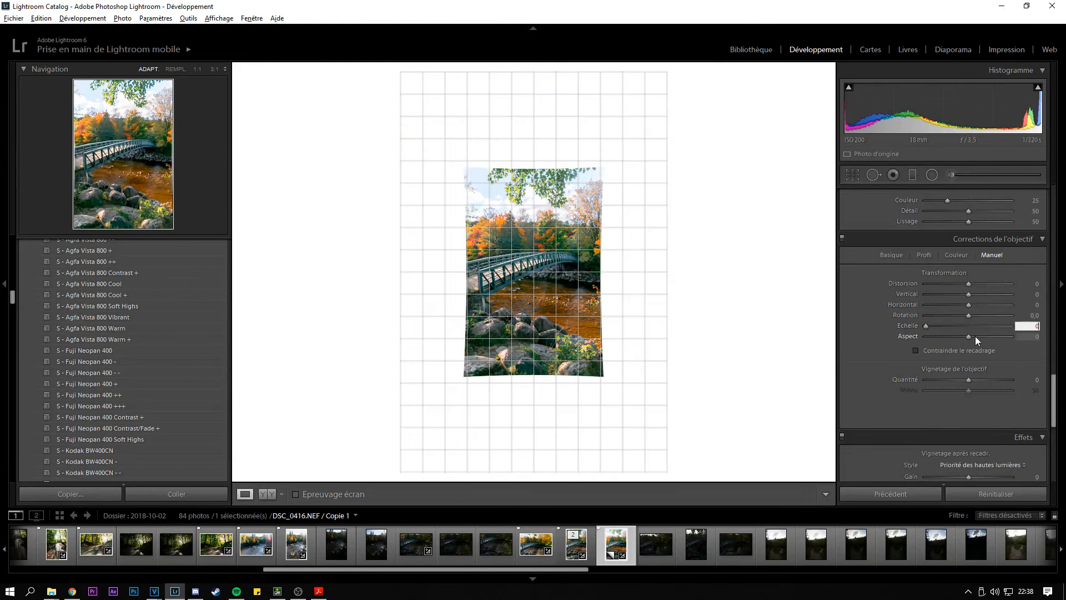
pyautogui.press('Return')
# - Try a transform aspect of -39 on the photo and reset it to 0
pyautogui.moveTo(970, 335)
pyautogui.mouseDown()
pyautogui.moveTo(926, 334)
pyautogui.moveTo(952, 335)
pyautogui.mouseUp()
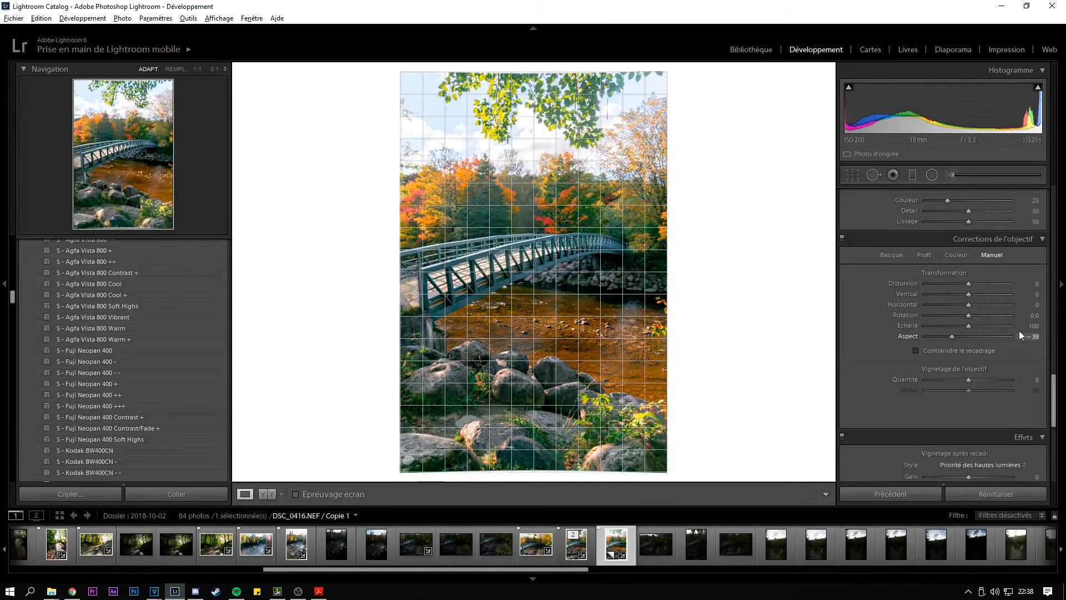
pyautogui.click(1032, 336)
pyautogui.write('0')
pyautogui.press('Return')
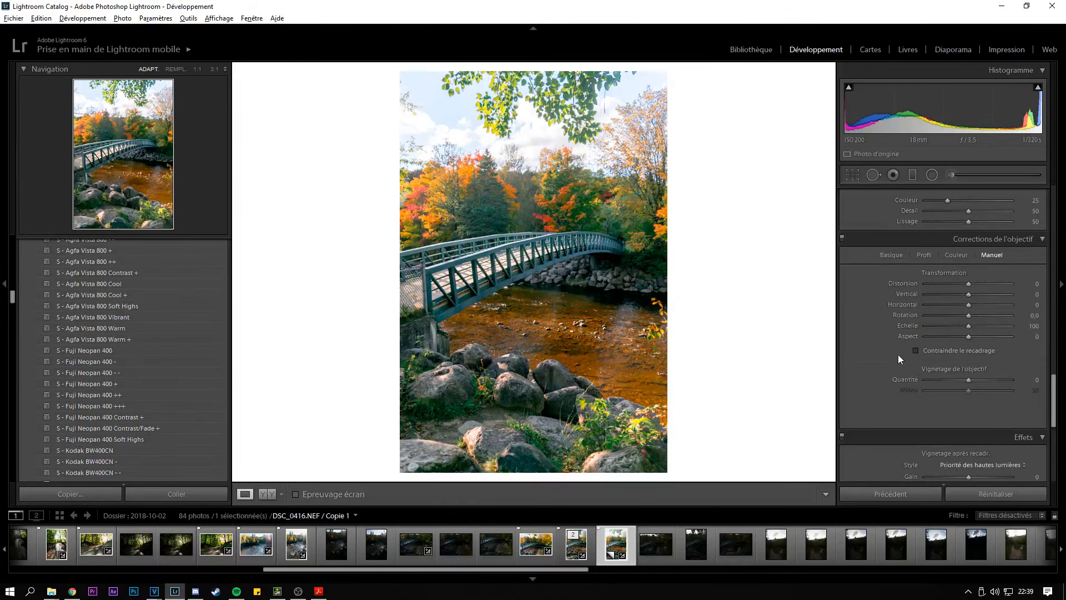
# - Compare the Auto, Niveau, Vertical and Complet Upright corrections on the photo and turn Upright off again
pyautogui.click(887, 258)
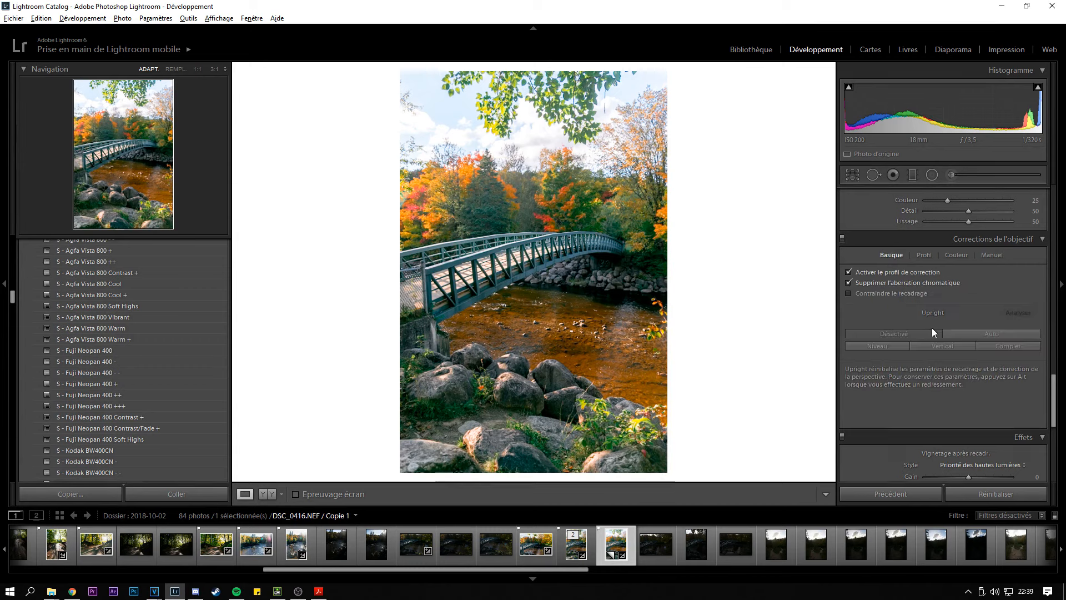
pyautogui.click(945, 332)
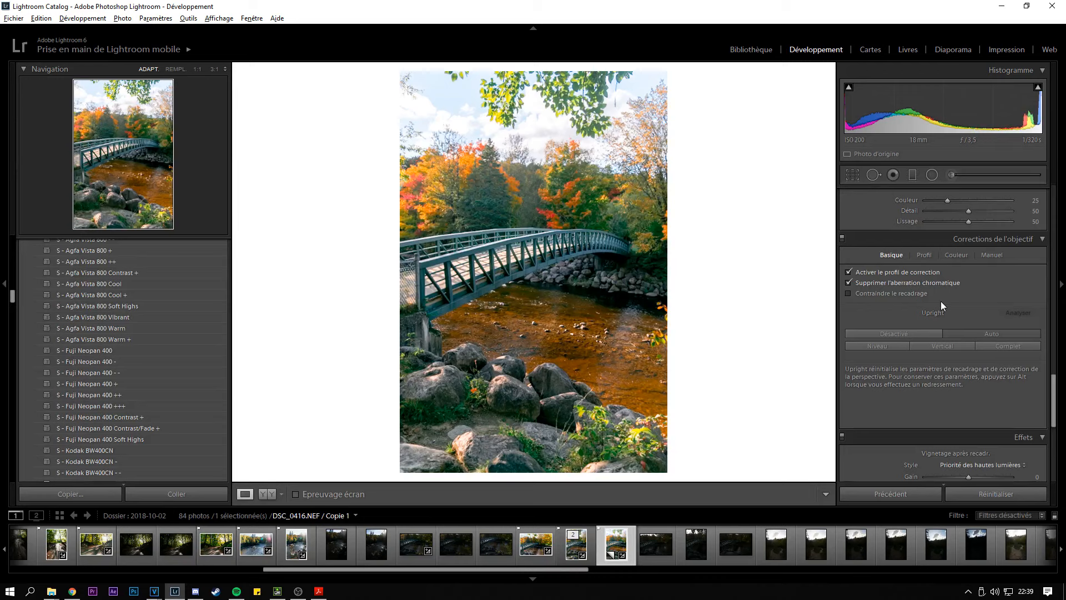
pyautogui.click(876, 346)
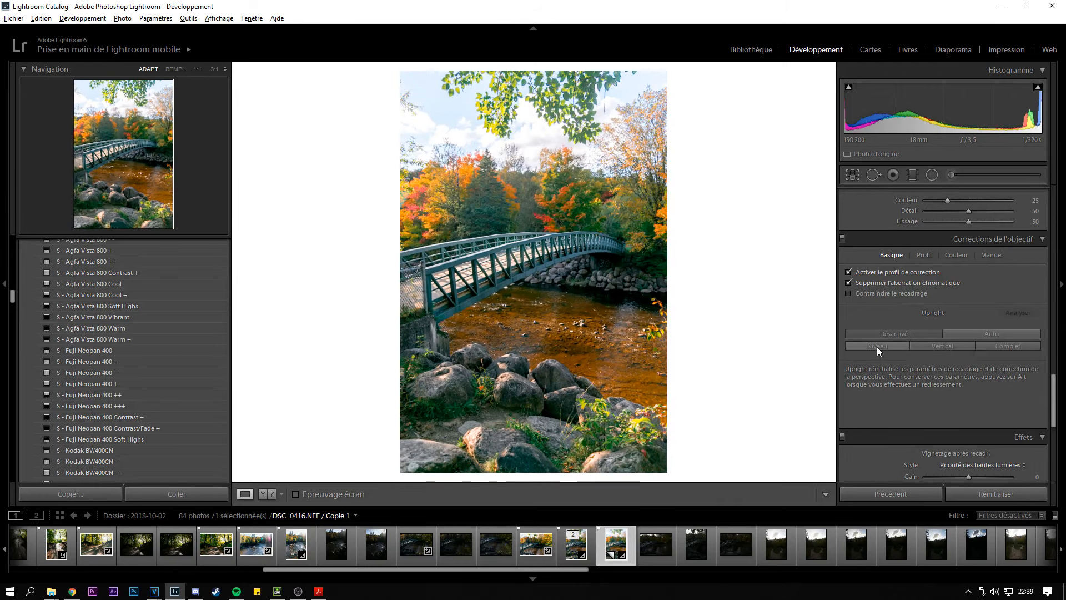
pyautogui.click(877, 347)
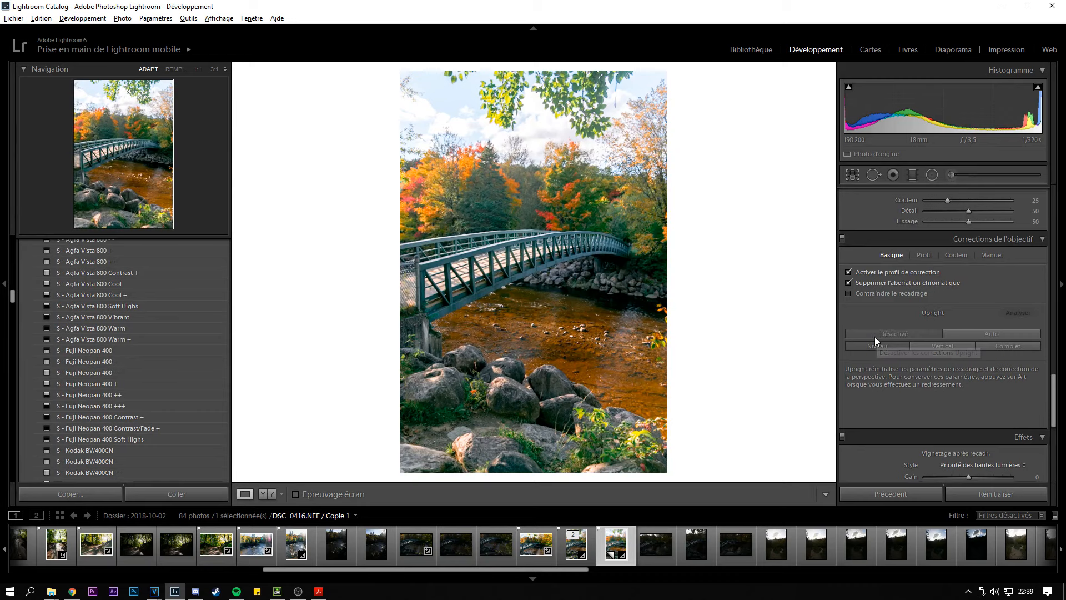
pyautogui.click(943, 346)
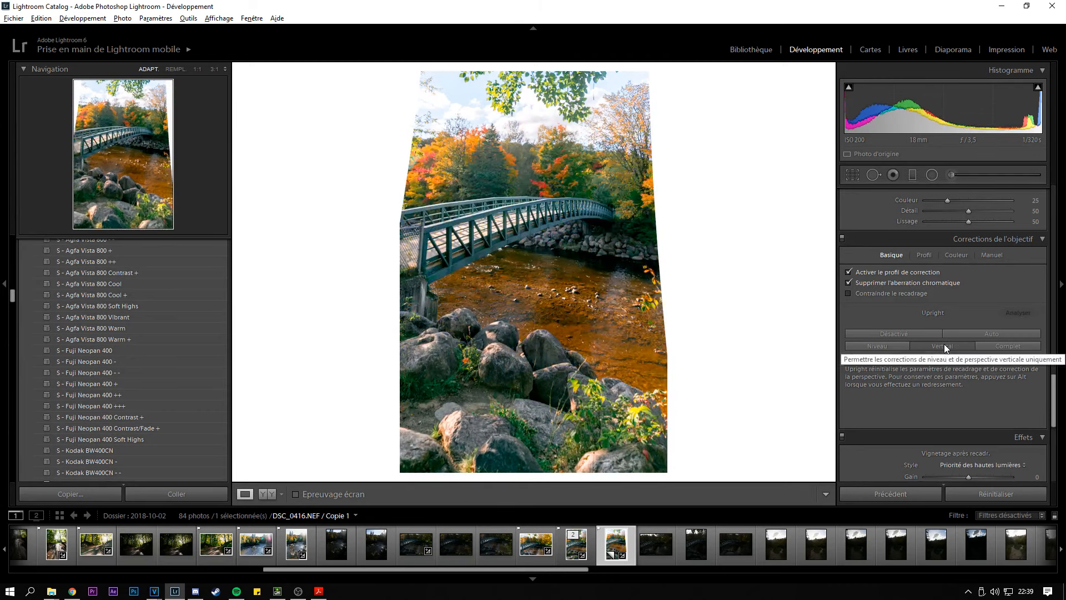
pyautogui.click(1011, 346)
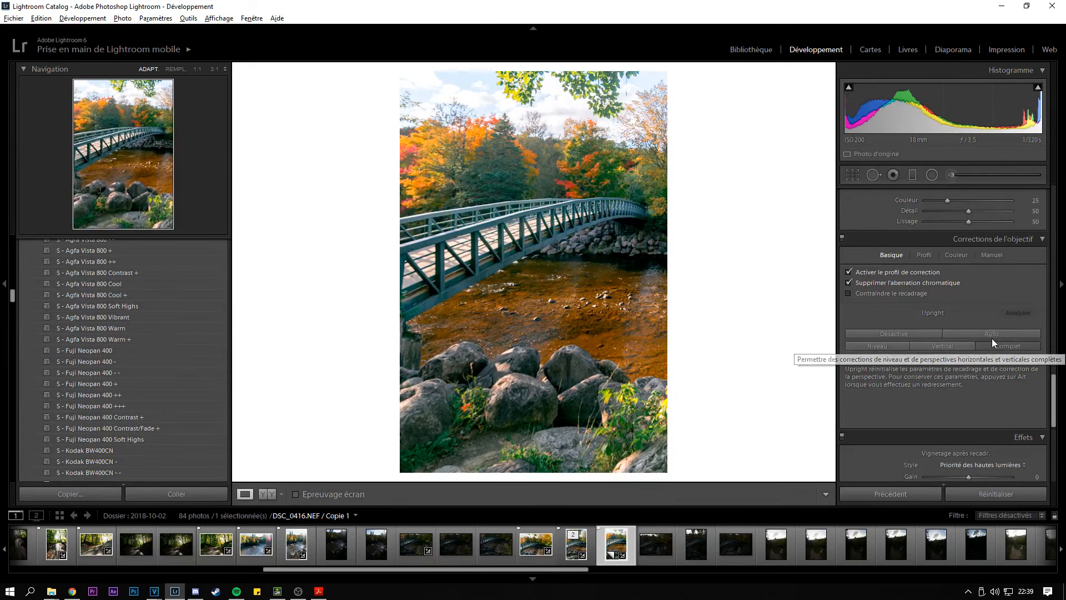
pyautogui.click(911, 334)
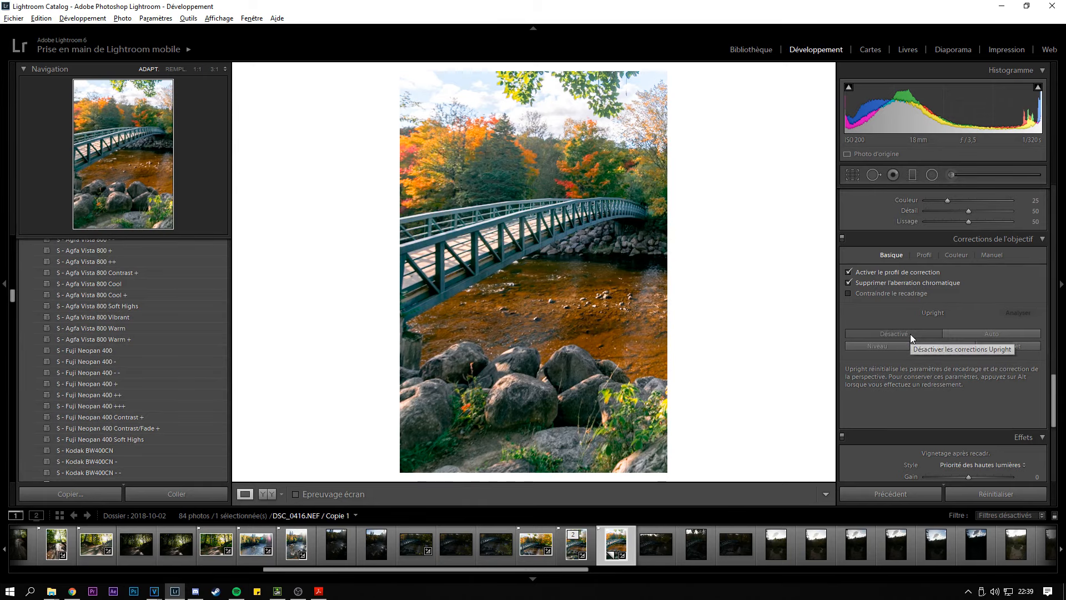
pyautogui.click(987, 335)
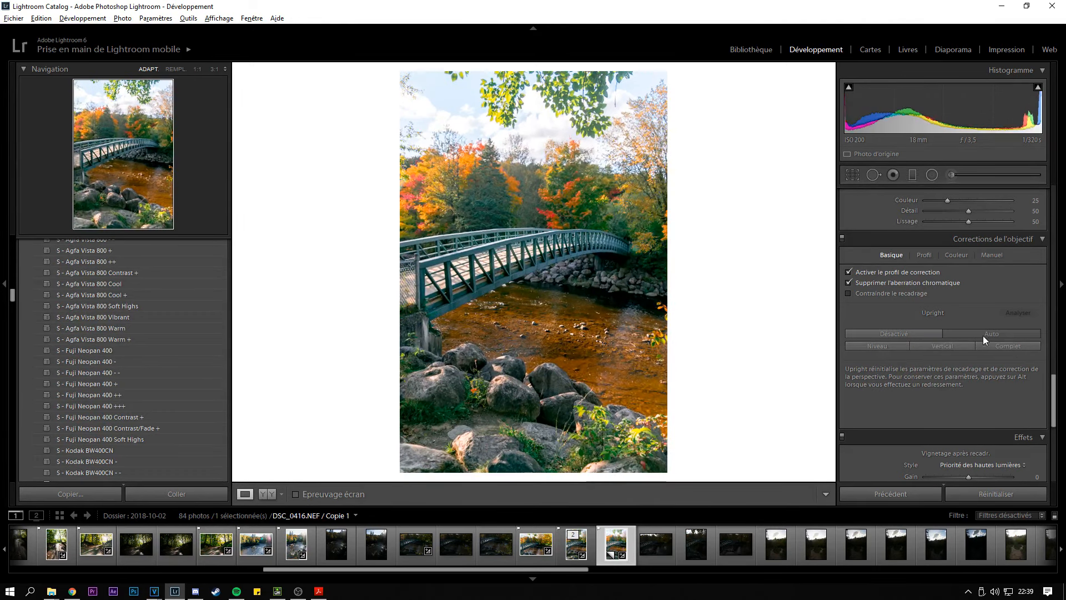
pyautogui.click(892, 330)
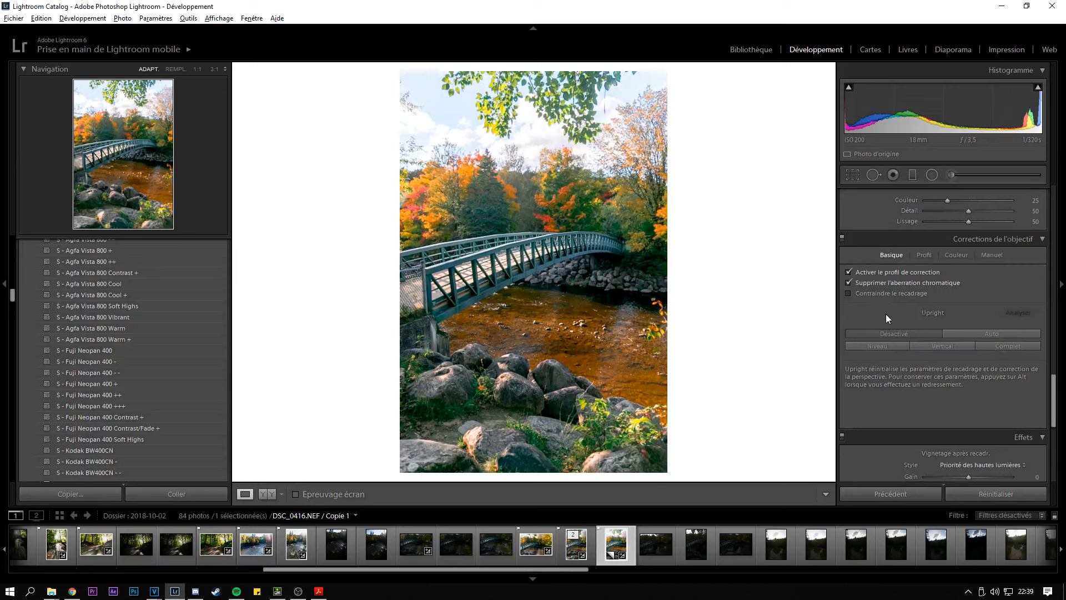
# - Straighten the photo along the upright edge of the bridge support, giving a crop angle of about 3.98, and apply it
pyautogui.scroll(10, 885, 314)
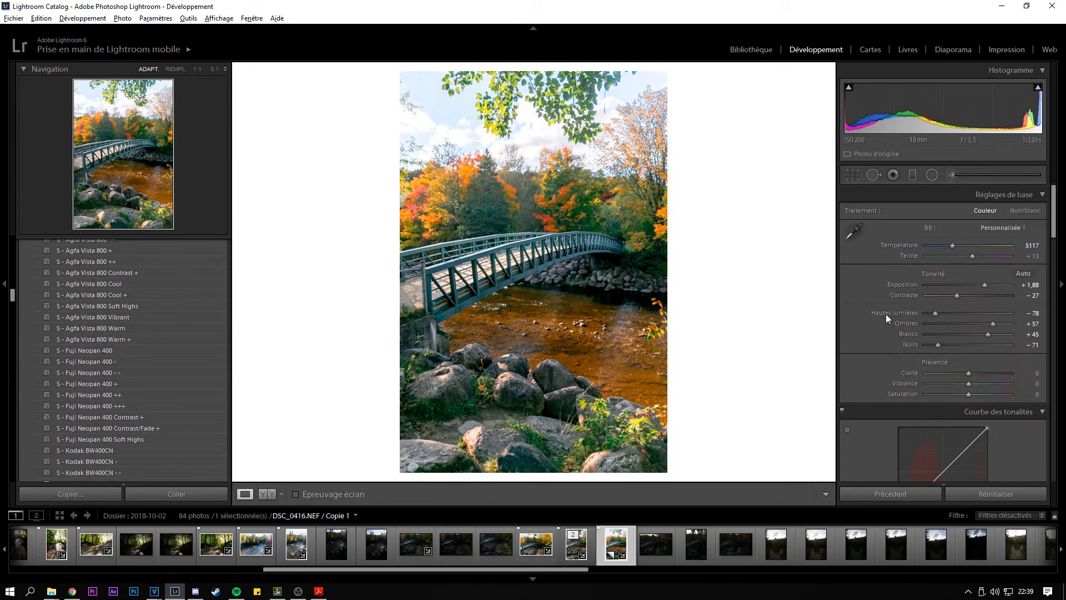
pyautogui.click(855, 177)
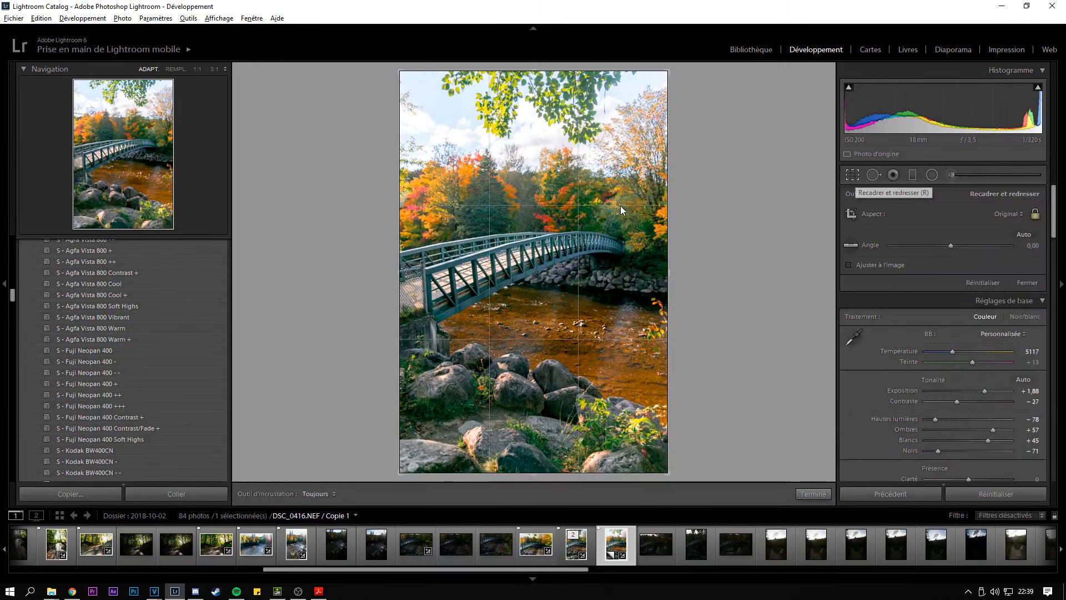
pyautogui.click(850, 244)
pyautogui.moveTo(424, 319); pyautogui.dragTo(430, 354)
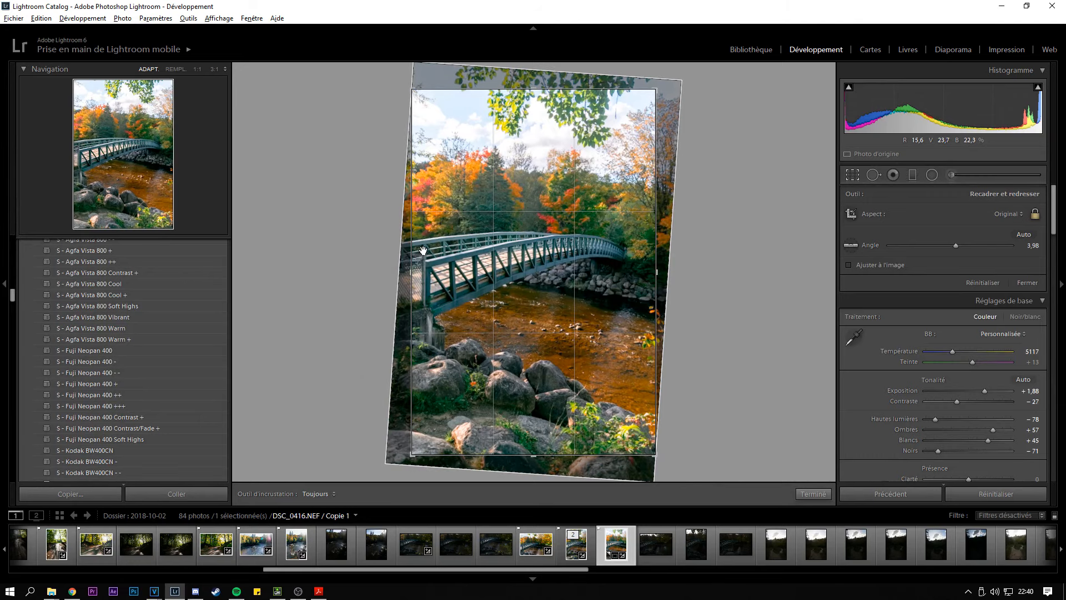
pyautogui.click(796, 494)
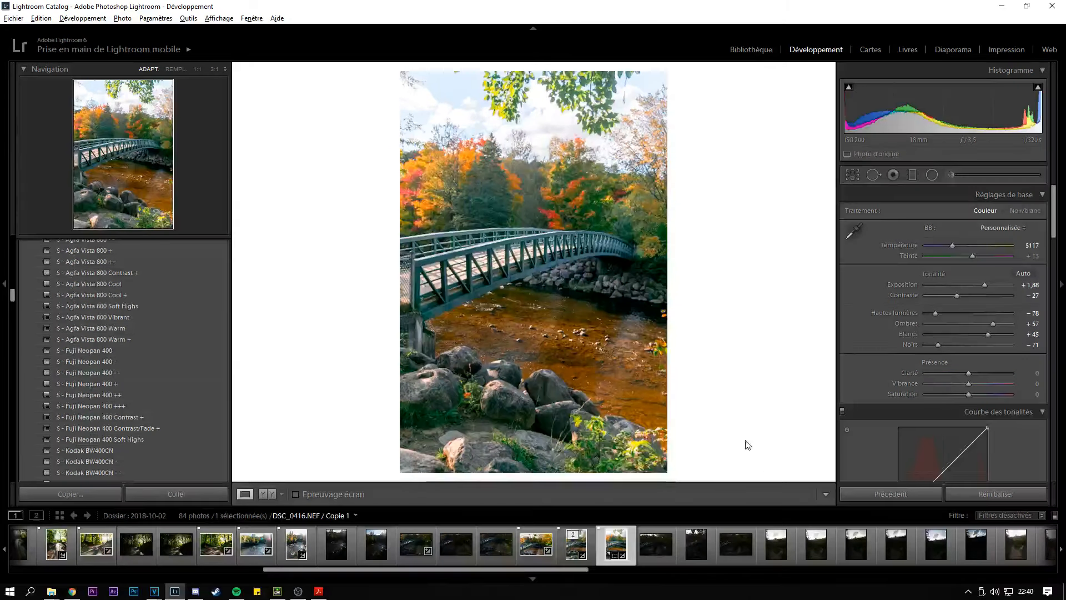
# - Rotate the cropped photo back to a crop angle of 0 and apply the crop
pyautogui.click(852, 175)
pyautogui.moveTo(685, 231); pyautogui.dragTo(685, 225)
pyautogui.moveTo(535, 456); pyautogui.dragTo(537, 470)
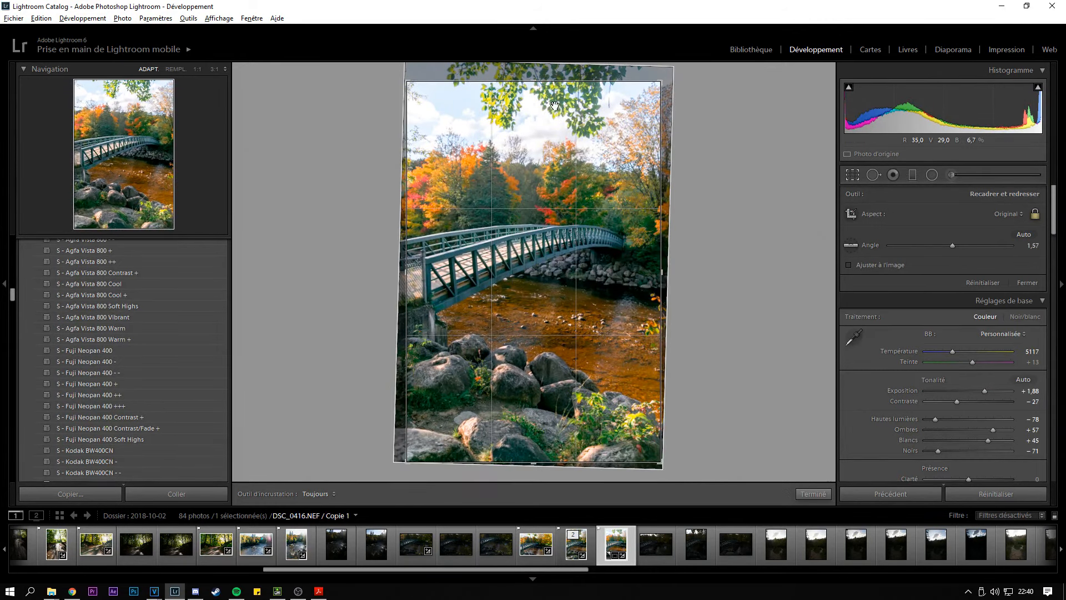
pyautogui.click(814, 492)
pyautogui.click(851, 175)
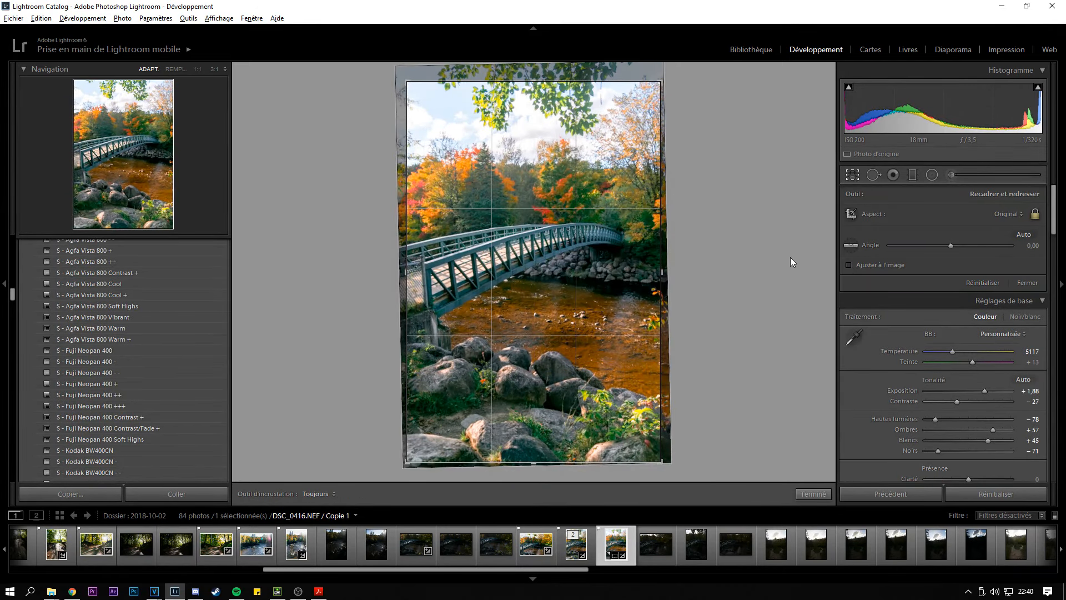
pyautogui.click(813, 494)
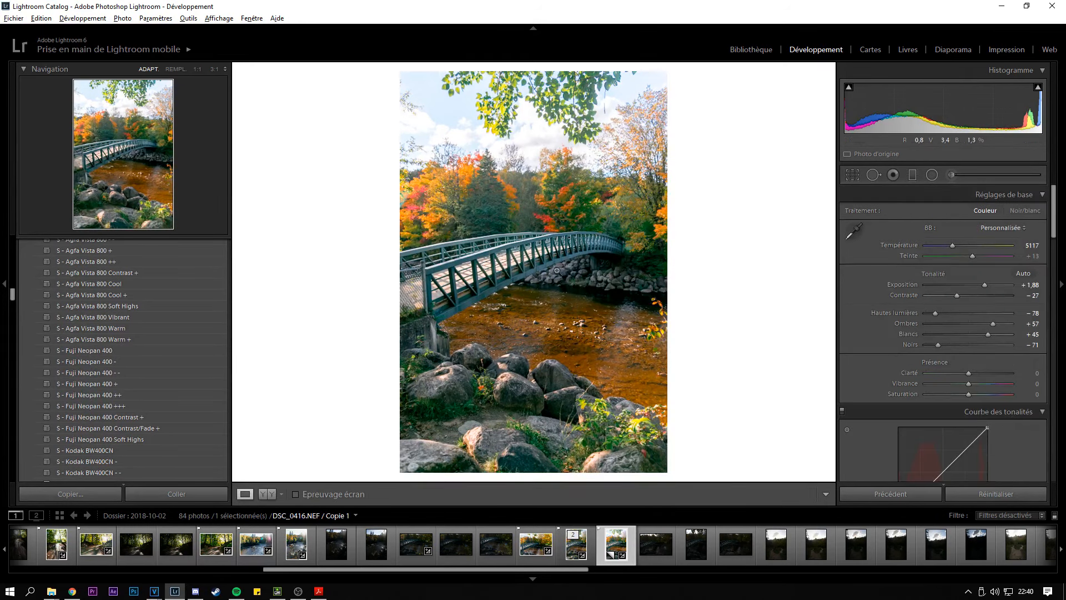
# - Try to extend the crop beyond the photo's edges, toggling the aspect-ratio lock, and close the crop tool
pyautogui.click(845, 174)
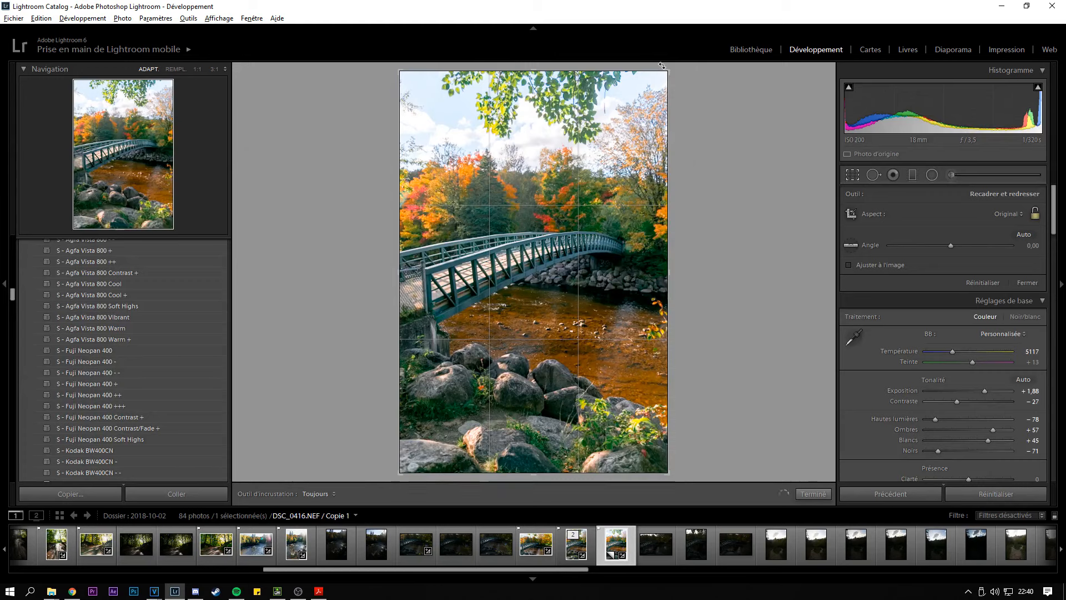
pyautogui.moveTo(668, 72); pyautogui.dragTo(701, 62)
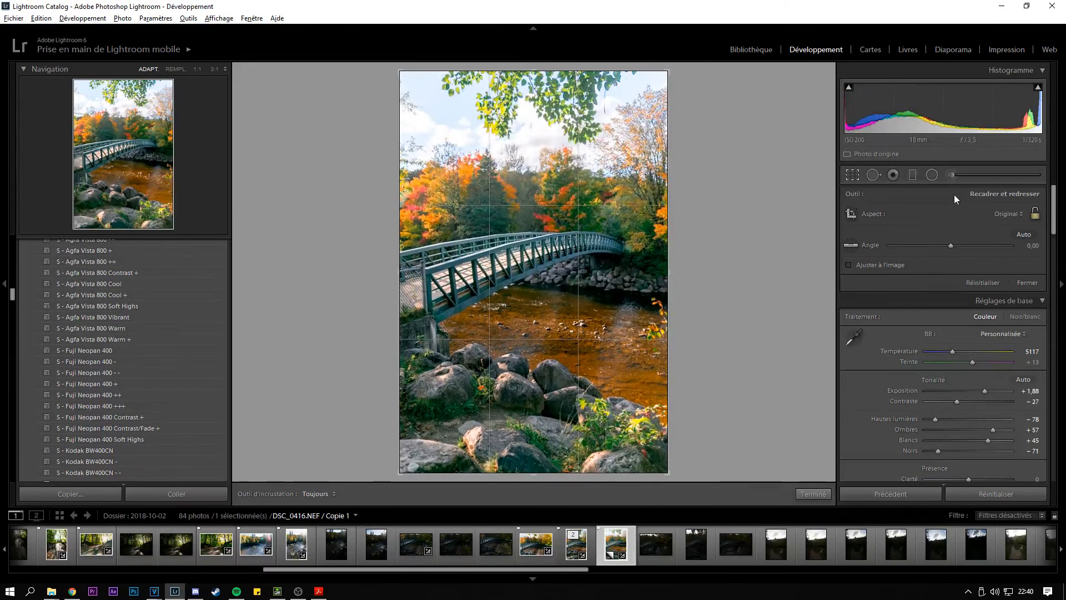
pyautogui.click(1035, 217)
pyautogui.moveTo(669, 125); pyautogui.dragTo(708, 95)
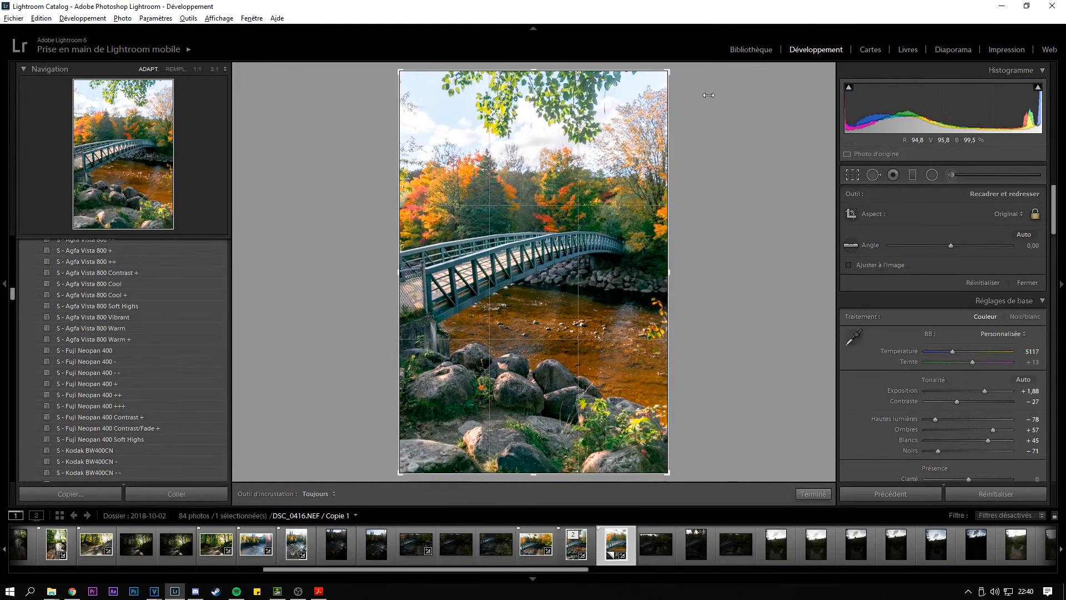
pyautogui.click(813, 494)
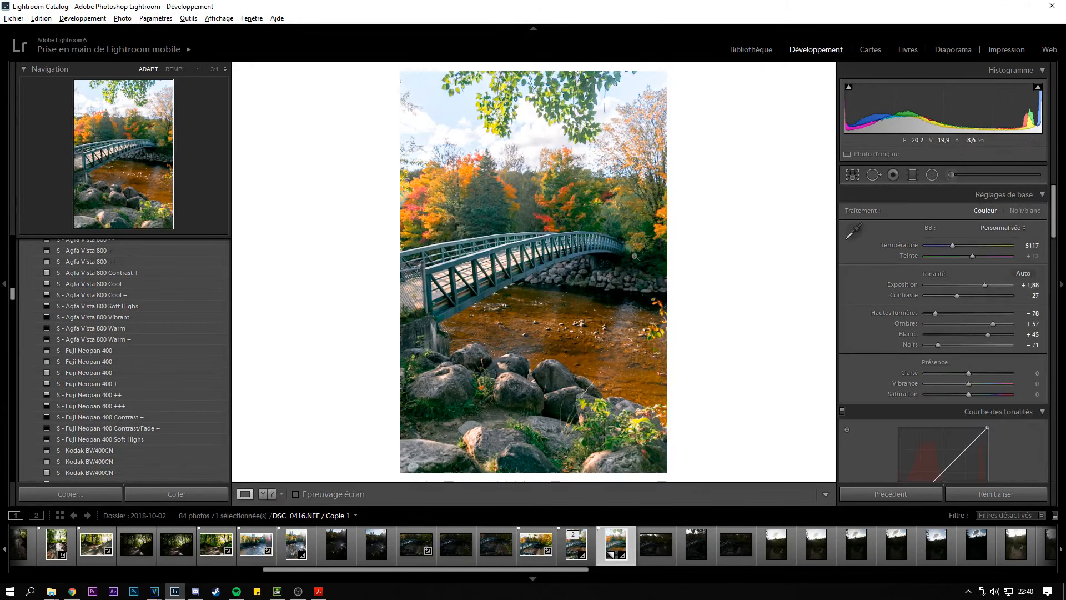
# - Heal the stray branch spot in the photo's upper-left sky using Corriger with size 82 and feather 11
pyautogui.click(872, 176)
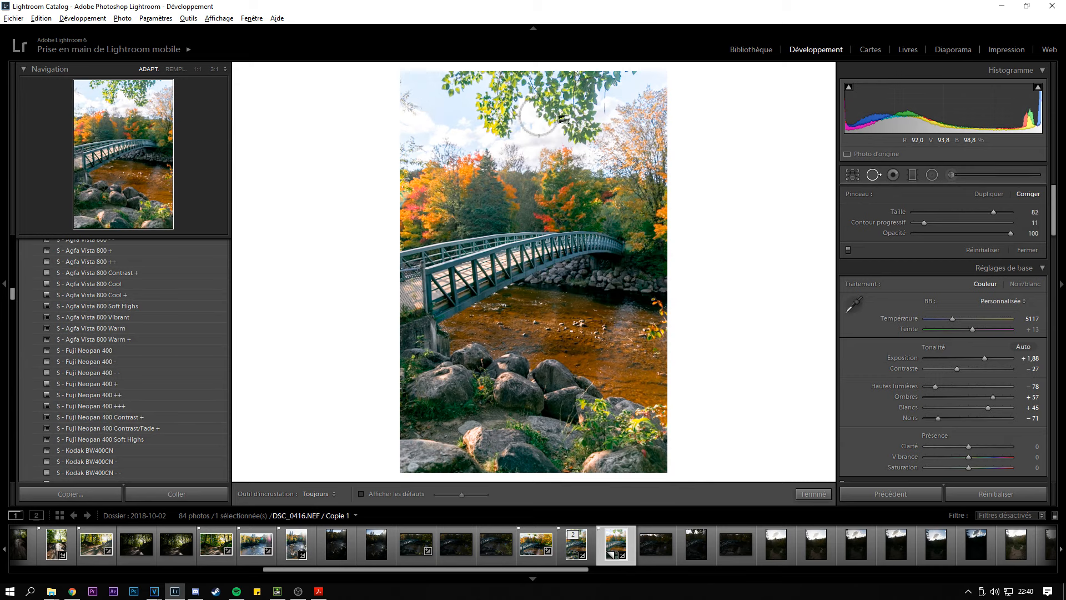
pyautogui.click(409, 104)
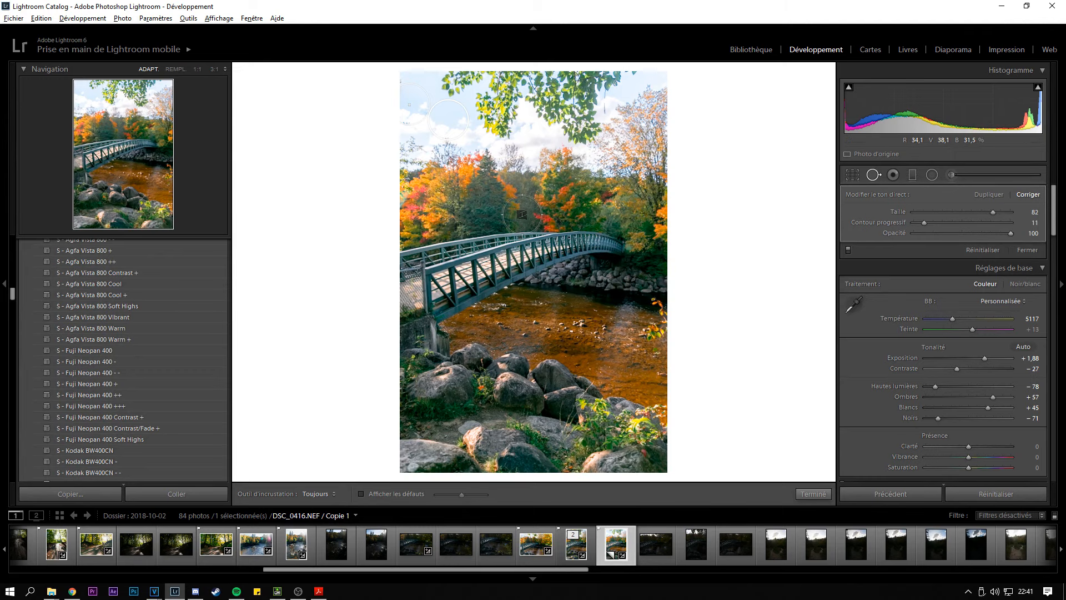
pyautogui.click(813, 494)
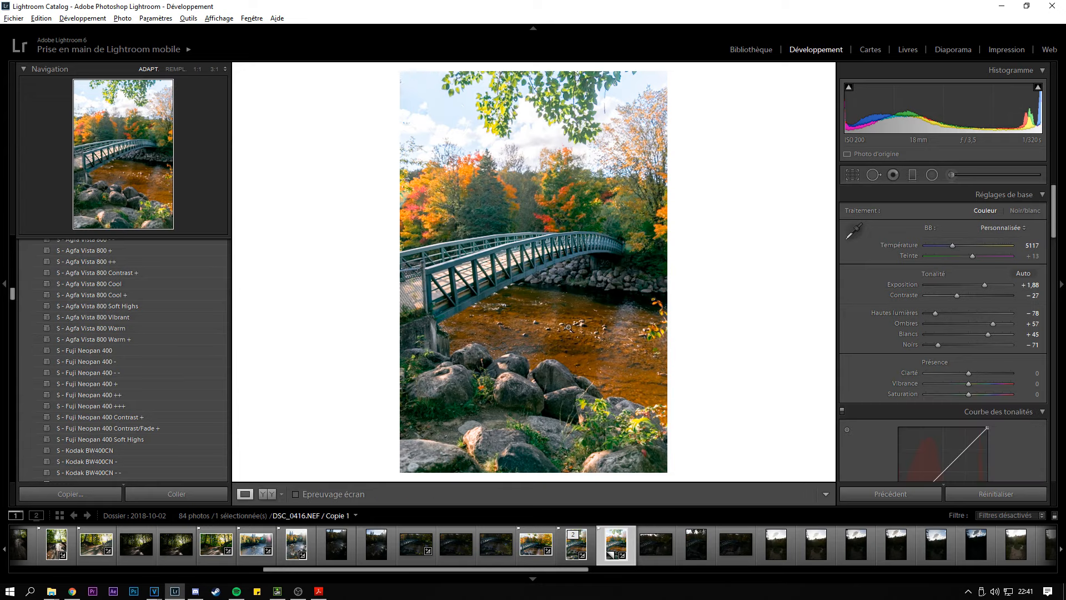
# - Inspect the healed sky area at 1:1, try spot-removal feather values including 33 and 17, and return to the full photo
pyautogui.click(411, 105)
pyautogui.moveTo(451, 173); pyautogui.dragTo(469, 276)
pyautogui.click(873, 174)
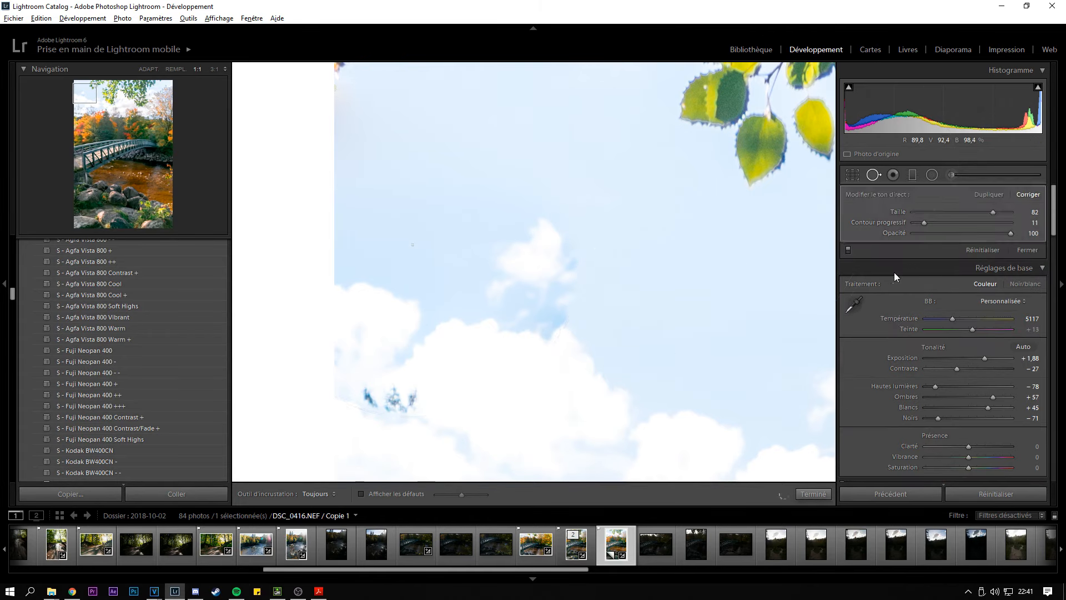
pyautogui.click(945, 222)
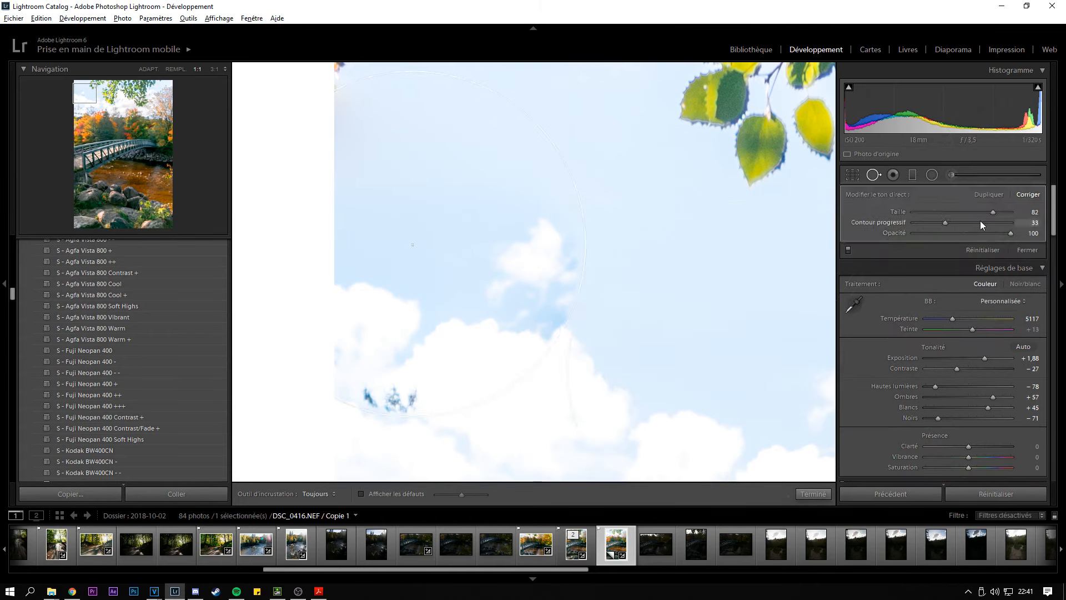
pyautogui.click(930, 222)
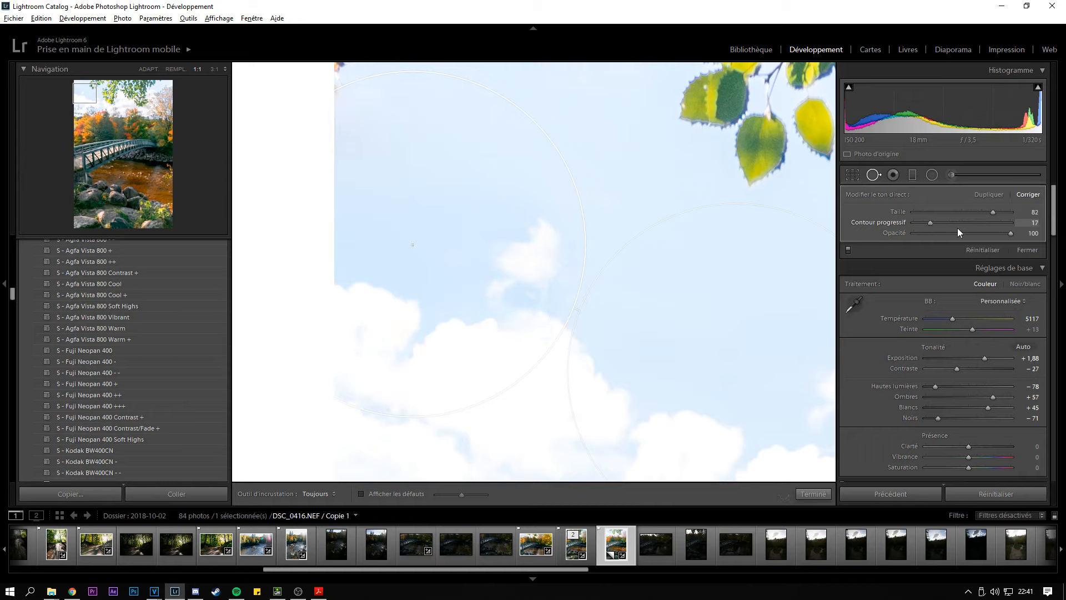
pyautogui.click(974, 225)
pyautogui.click(812, 494)
pyautogui.click(641, 292)
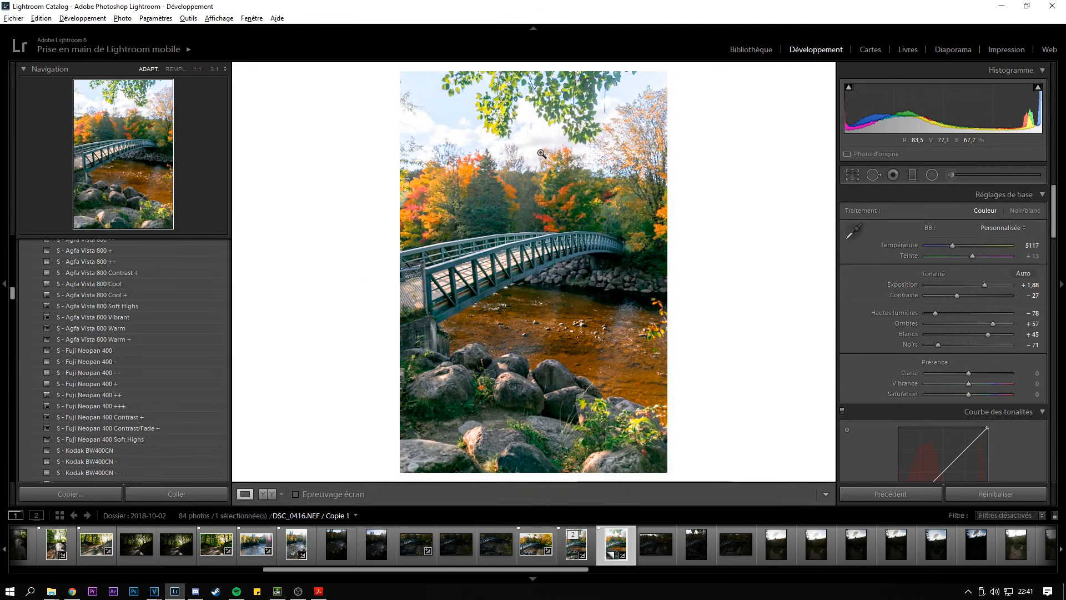
# - Open the red-eye correction and switch it to the Yeux d'animaux mode
pyautogui.click(892, 175)
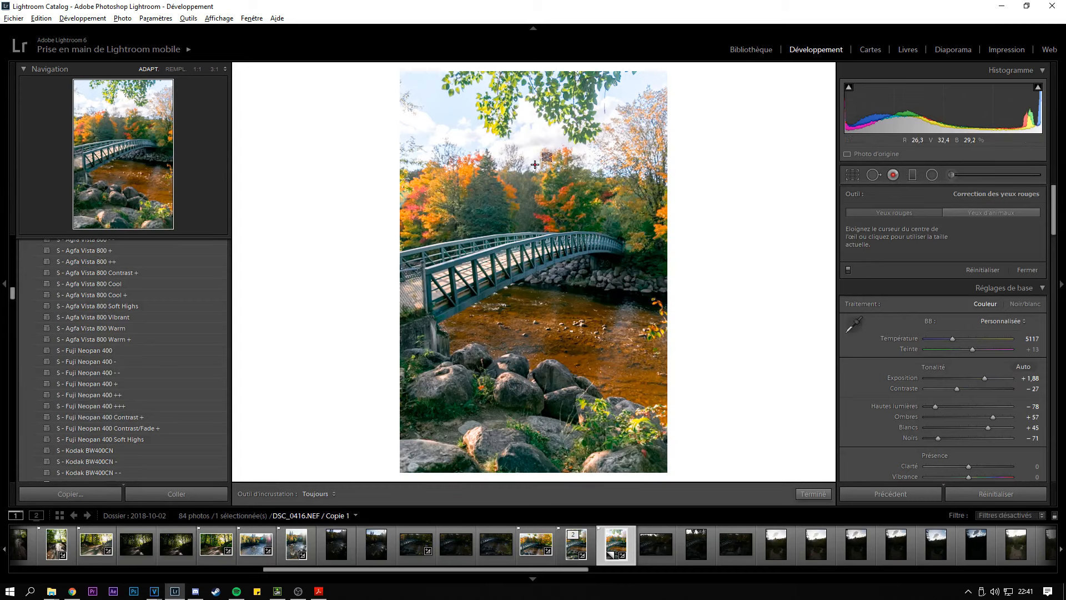
pyautogui.click(972, 216)
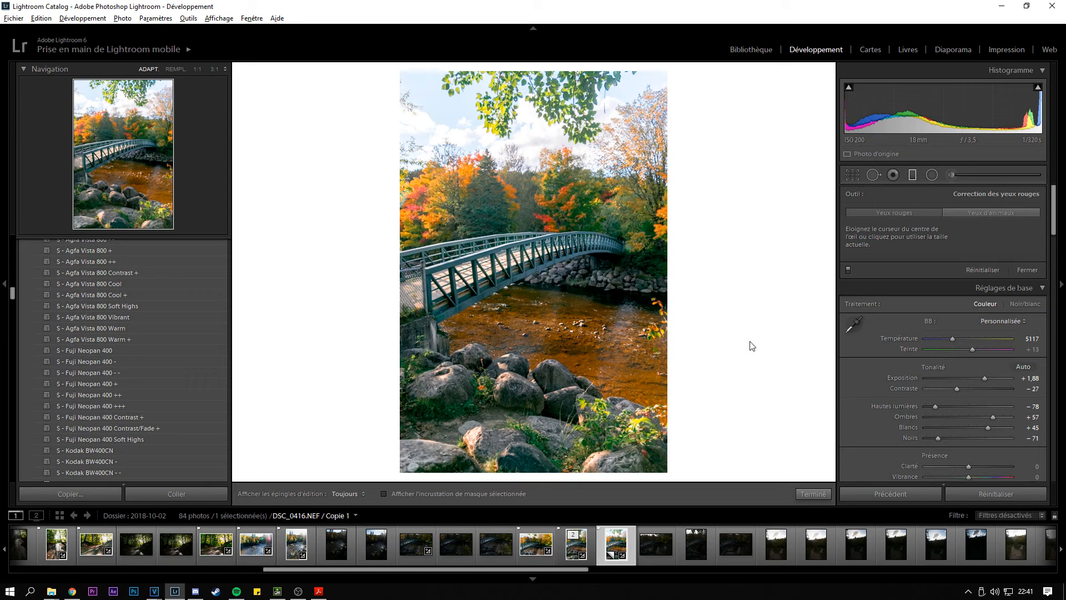
# - Add a graduated filter running down from the photo's top edge and move its start line up to the treeline
pyautogui.press('m')
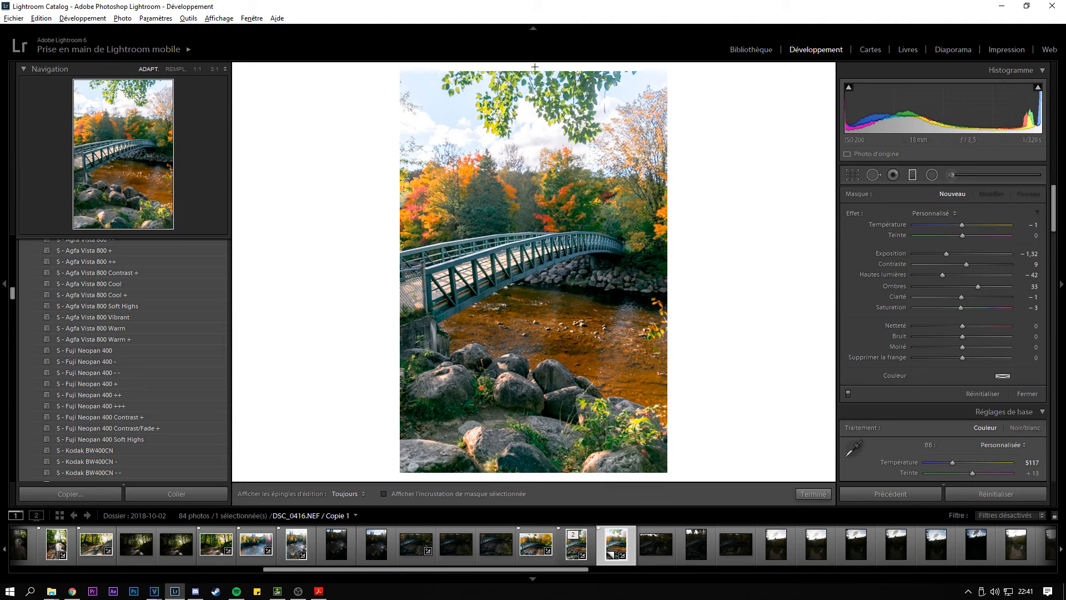
pyautogui.moveTo(535, 67); pyautogui.dragTo(539, 390)
pyautogui.moveTo(536, 226); pyautogui.dragTo(530, 175)
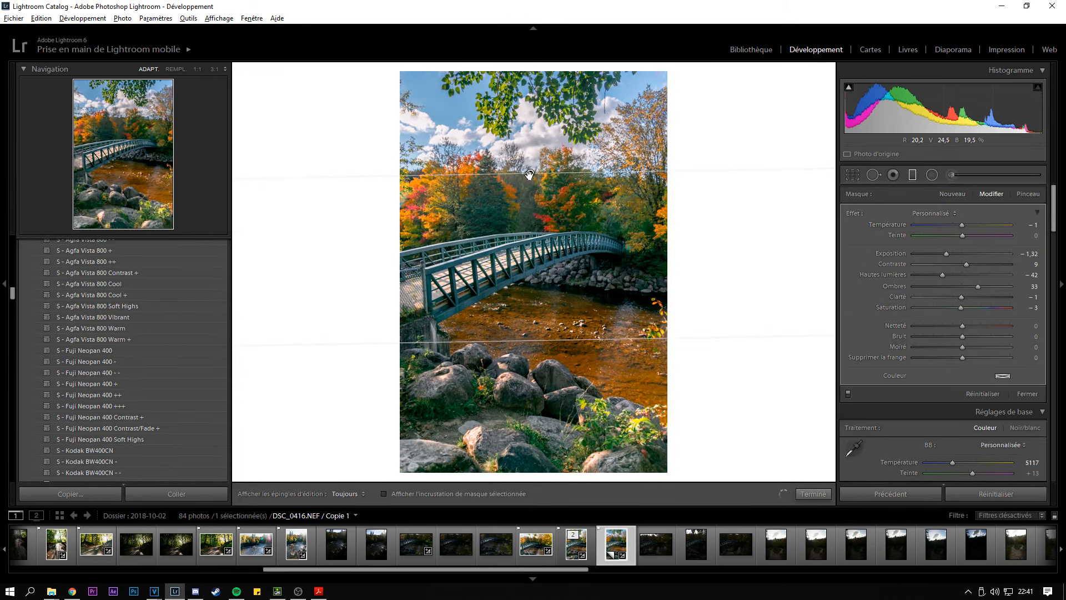
# - Try graduated filter exposures of -4.00 and 4.00, settle on -0.72, and set highlights to -19 and shadows to 3
pyautogui.moveTo(946, 253); pyautogui.dragTo(874, 246)
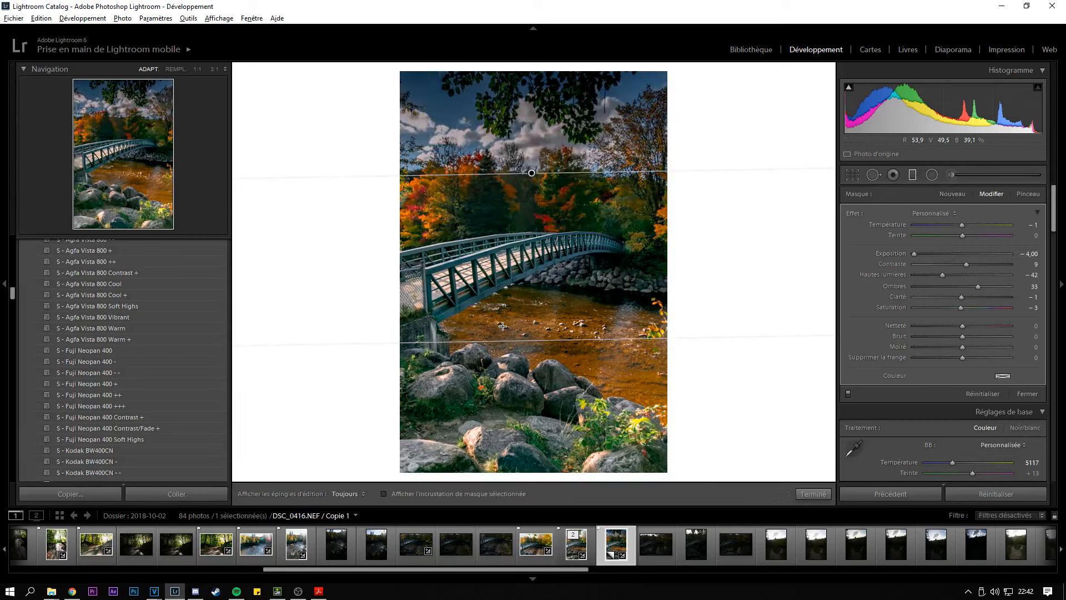
pyautogui.moveTo(915, 253); pyautogui.dragTo(1016, 253)
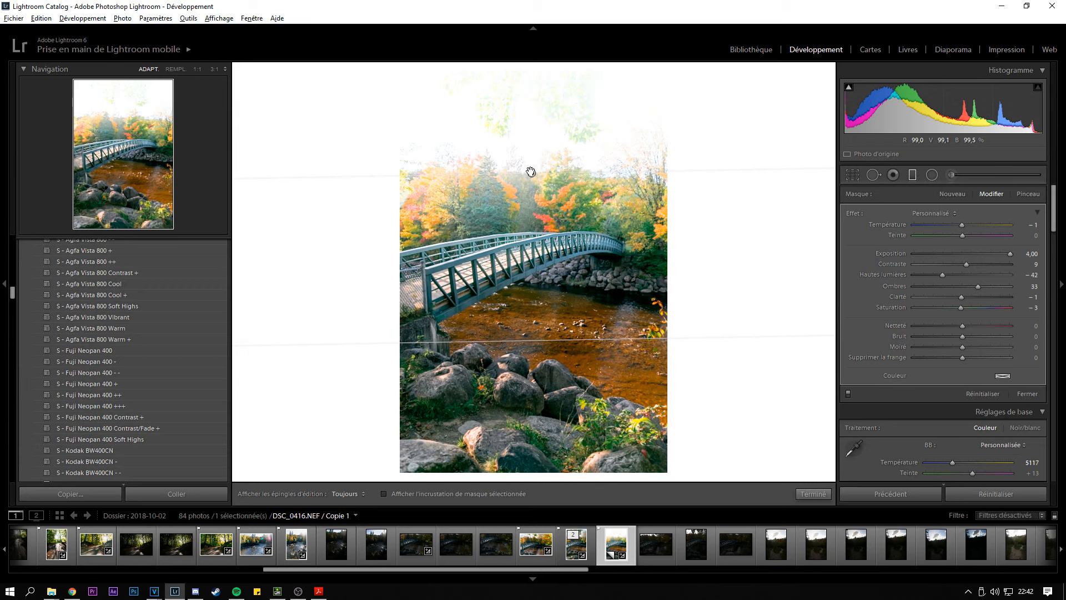
pyautogui.moveTo(955, 254); pyautogui.dragTo(953, 253)
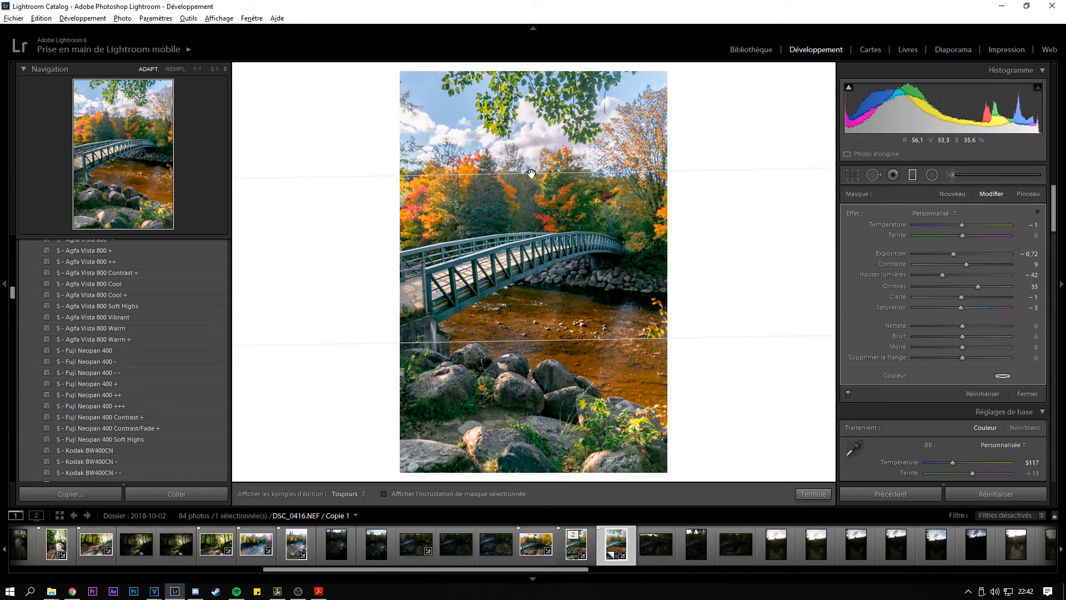
pyautogui.moveTo(943, 274)
pyautogui.mouseDown()
pyautogui.moveTo(984, 276)
pyautogui.moveTo(948, 278)
pyautogui.mouseUp()
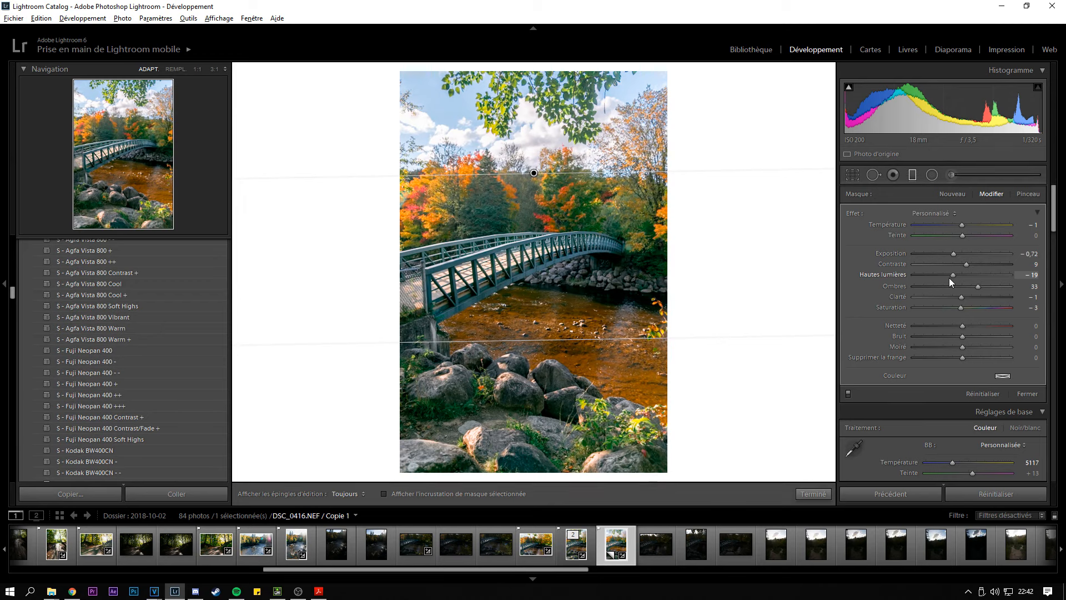
pyautogui.moveTo(968, 283); pyautogui.dragTo(964, 285)
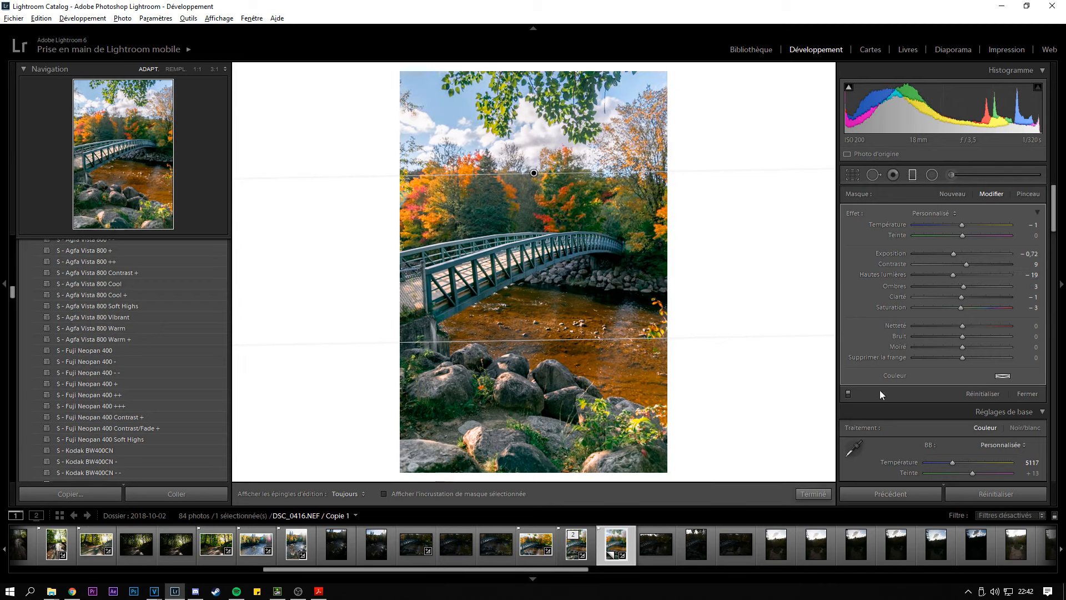
# - Compare the photo with and without the graduated filter by toggling its effect
pyautogui.click(847, 394)
pyautogui.click(848, 394)
pyautogui.click(848, 393)
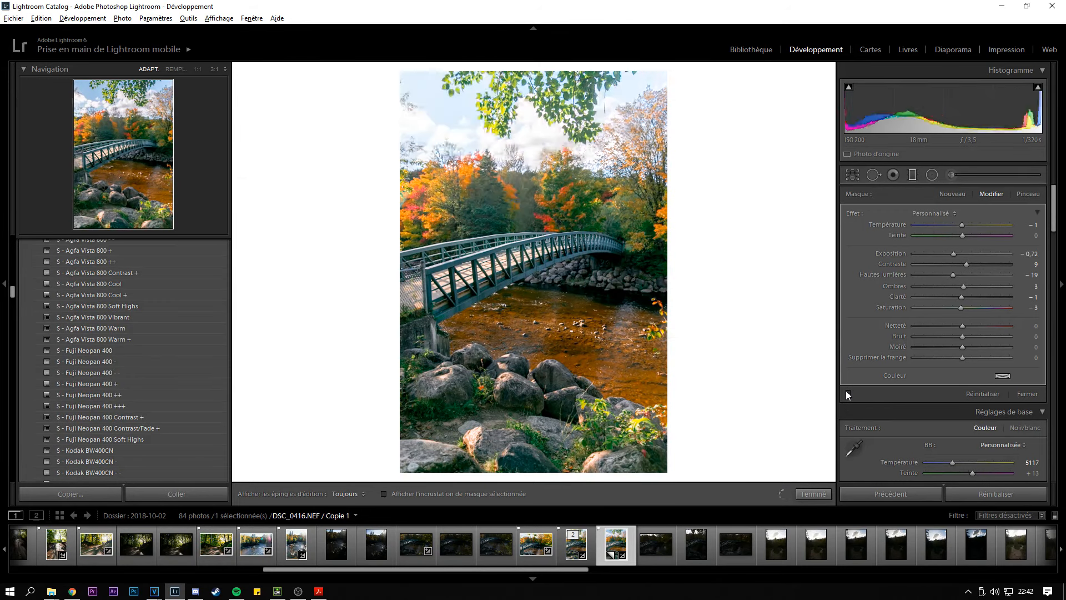
pyautogui.click(847, 394)
pyautogui.click(847, 393)
pyautogui.click(848, 394)
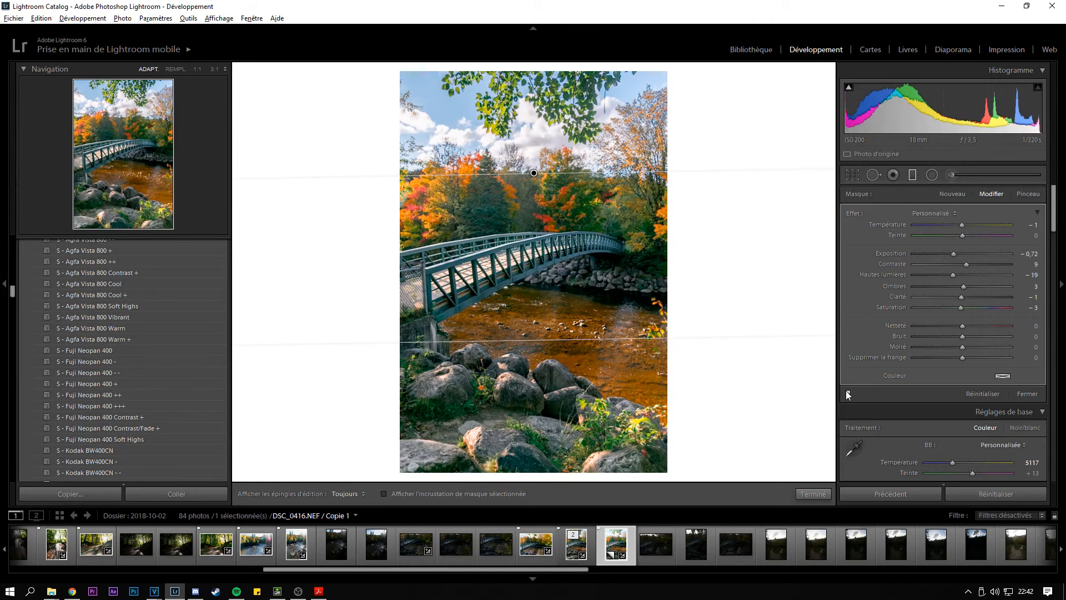
# - Raise the graduated filter's exposure slightly, compare the photo with the effect off and on, and finish the filter
pyautogui.moveTo(954, 254); pyautogui.dragTo(961, 252)
pyautogui.click(848, 393)
pyautogui.click(848, 393)
pyautogui.click(813, 494)
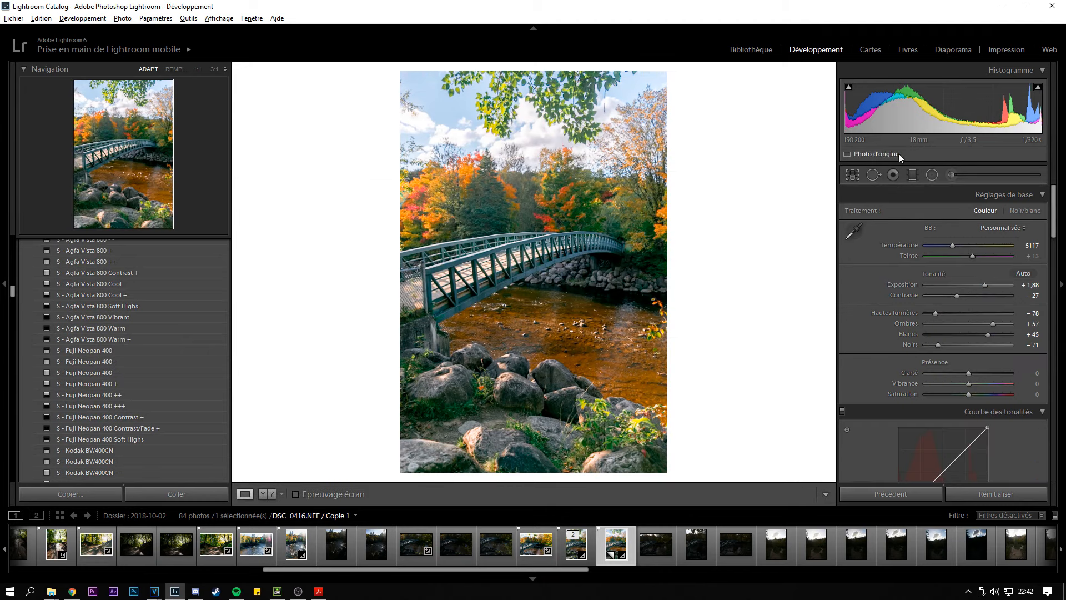
# - Draw a large radial filter, center it just below the far end of the bridge, and rotate it clockwise
pyautogui.click(935, 177)
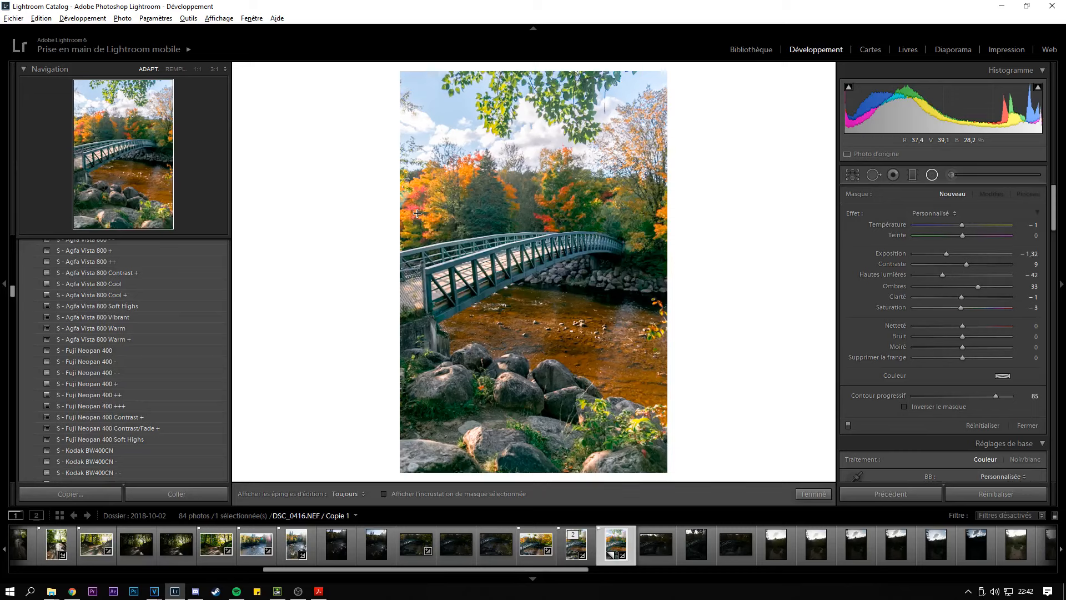
pyautogui.moveTo(399, 165); pyautogui.dragTo(630, 400)
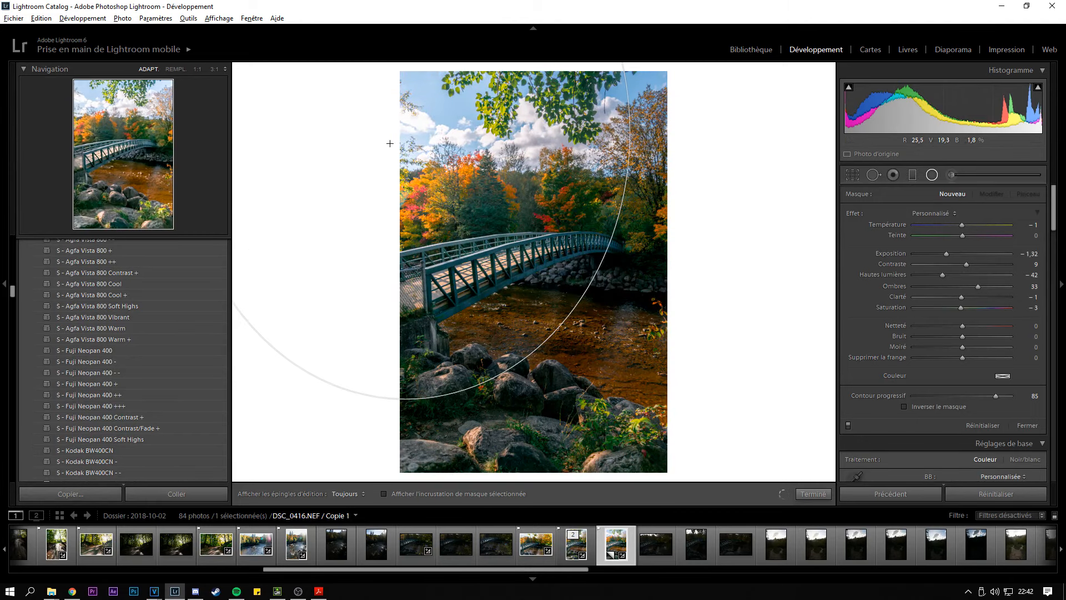
pyautogui.moveTo(412, 138); pyautogui.dragTo(573, 285)
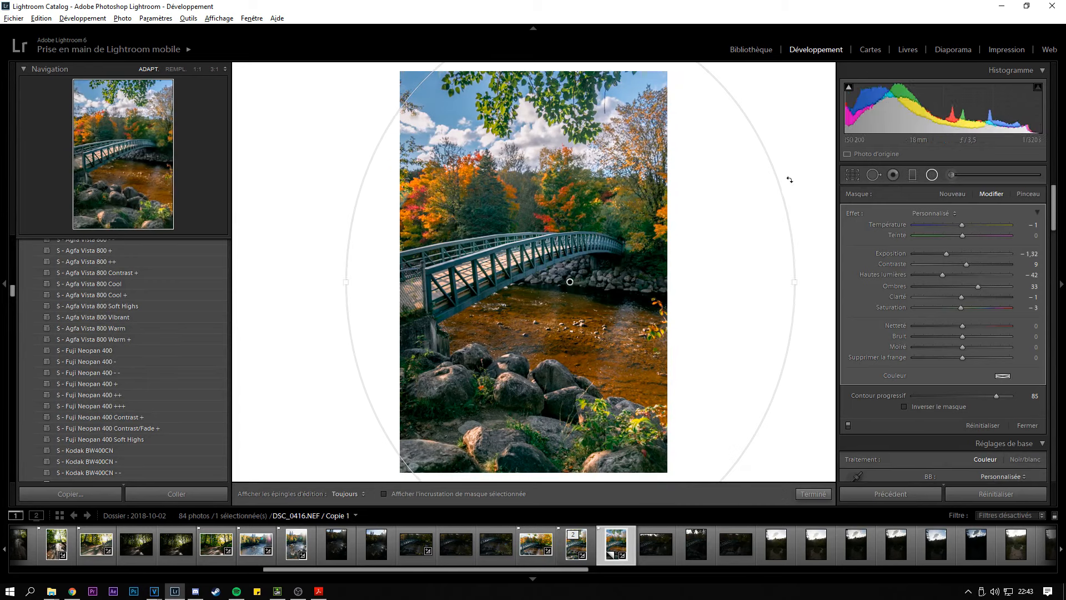
pyautogui.moveTo(789, 179); pyautogui.dragTo(817, 245)
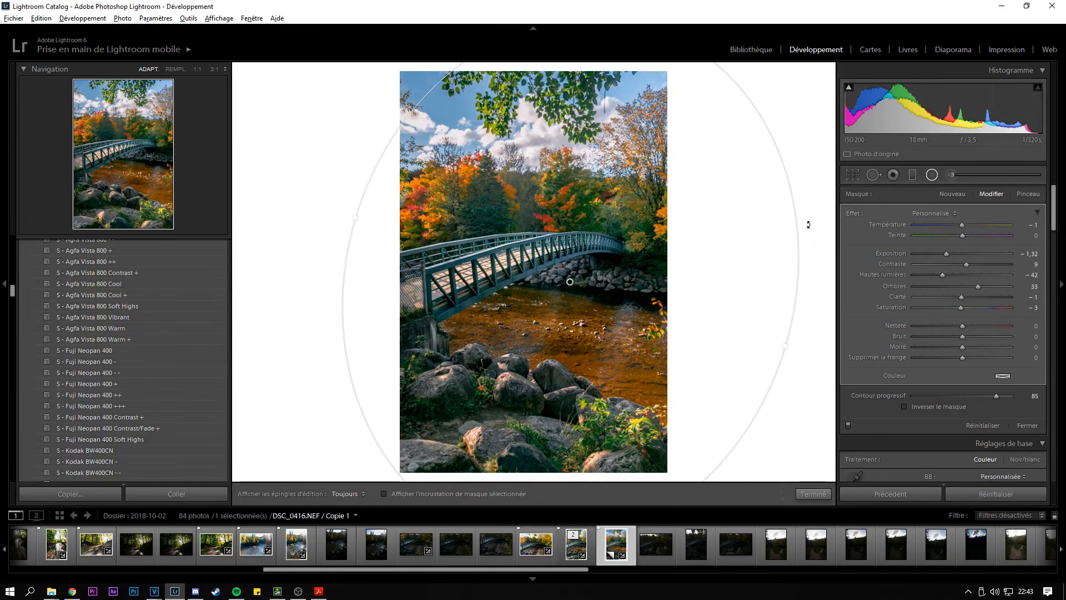
# - Set the radial filter's exposure to -4.00 and feather to 46, move it onto the bridge and rotate it nearly level
pyautogui.moveTo(944, 254); pyautogui.dragTo(879, 257)
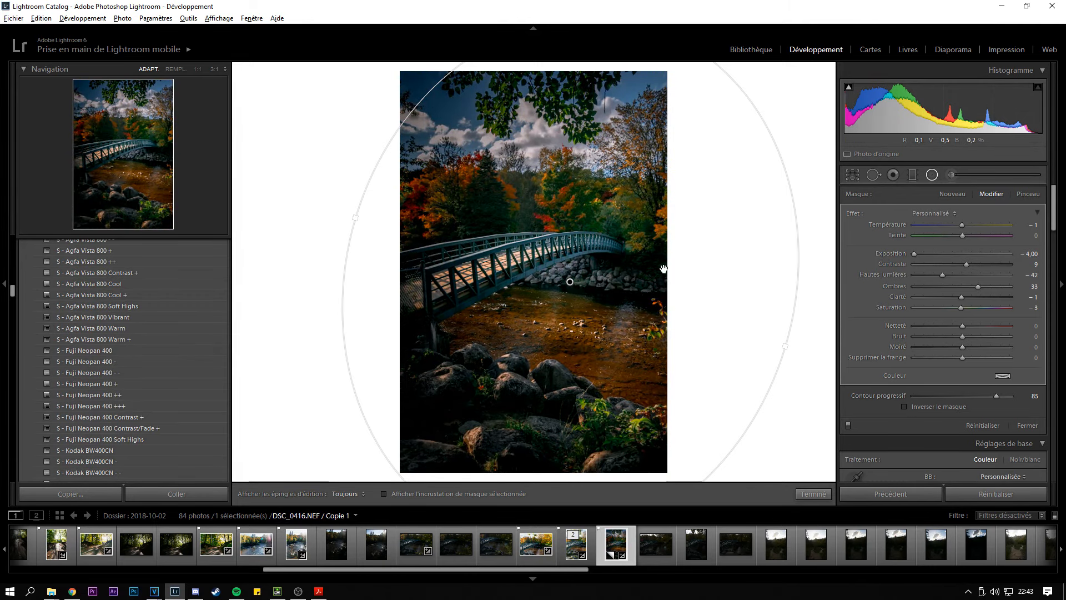
pyautogui.moveTo(913, 396); pyautogui.dragTo(942, 387)
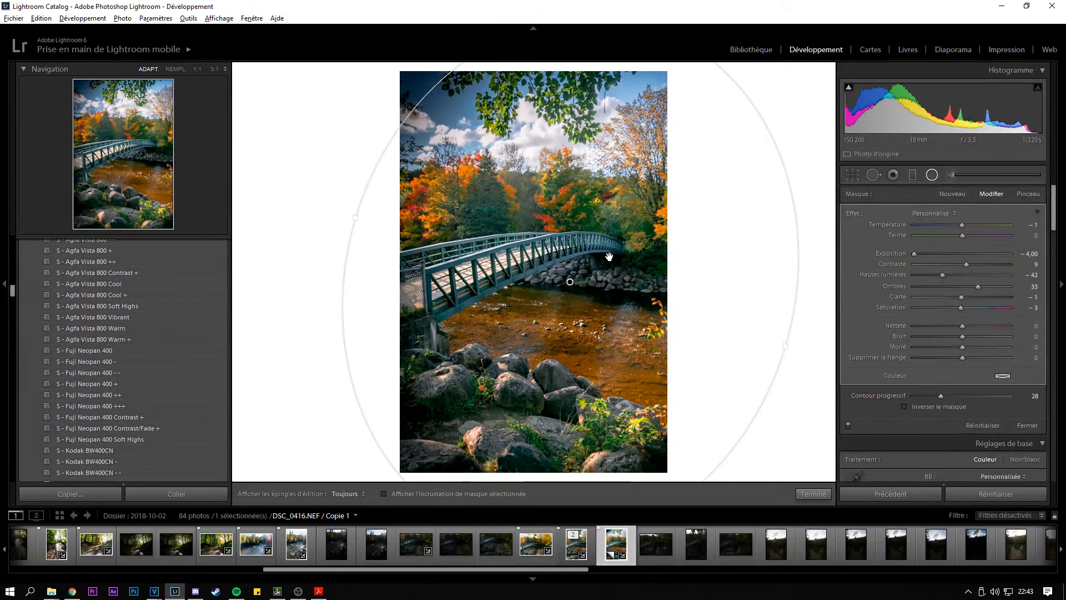
pyautogui.moveTo(569, 282); pyautogui.dragTo(543, 261)
pyautogui.moveTo(783, 300); pyautogui.dragTo(776, 241)
pyautogui.moveTo(948, 393)
pyautogui.mouseDown()
pyautogui.moveTo(989, 392)
pyautogui.moveTo(958, 396)
pyautogui.mouseUp()
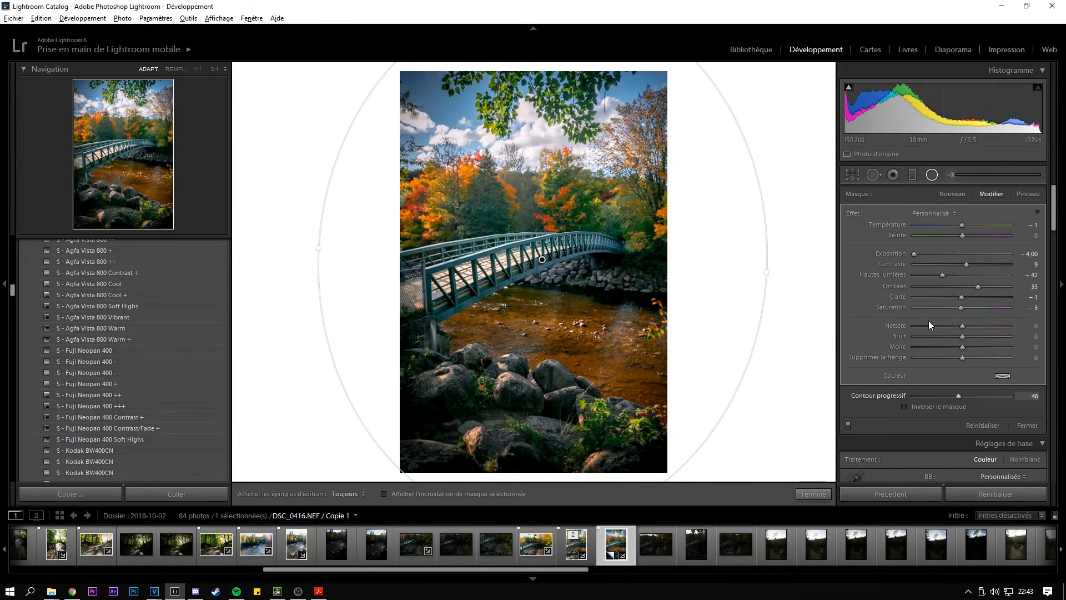
# - Move the radial filter over the river, set its exposure to -1.18 and invert its mask
pyautogui.moveTo(932, 255); pyautogui.dragTo(953, 254)
pyautogui.moveTo(542, 259); pyautogui.dragTo(587, 318)
pyautogui.moveTo(953, 254); pyautogui.dragTo(948, 256)
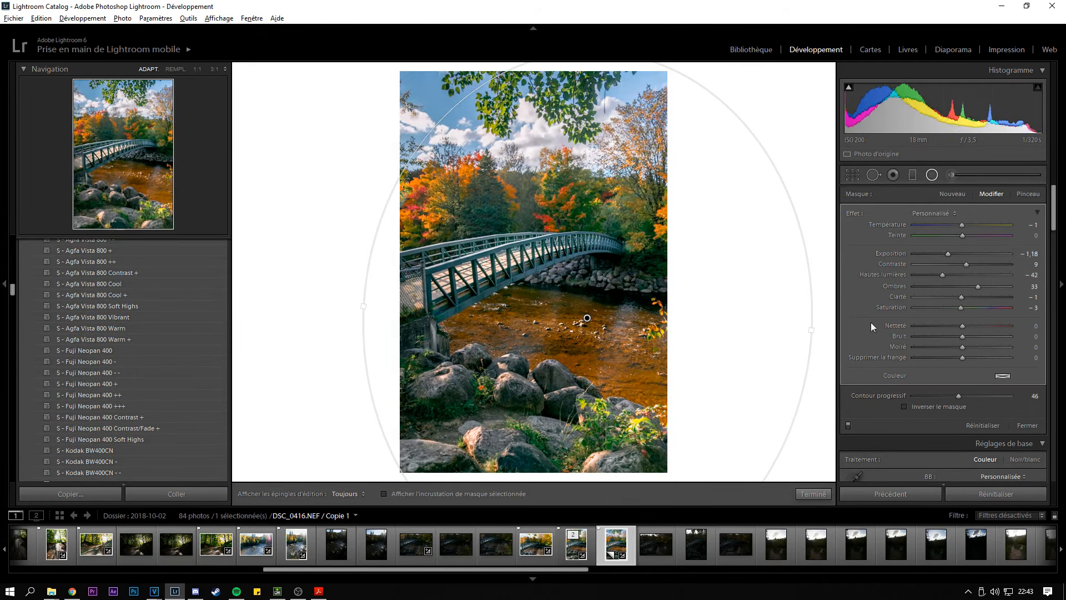
pyautogui.click(924, 409)
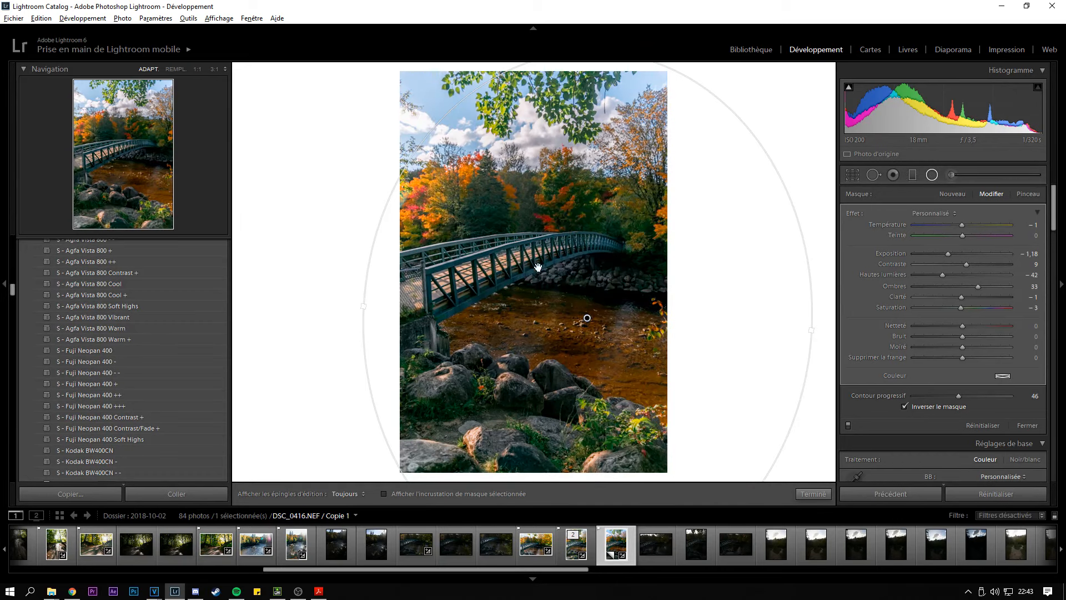
# - Set the radial filter's exposure to -0.72, turn off its mask inversion, and finish the filter
pyautogui.moveTo(947, 254)
pyautogui.mouseDown()
pyautogui.moveTo(968, 253)
pyautogui.moveTo(954, 252)
pyautogui.mouseUp()
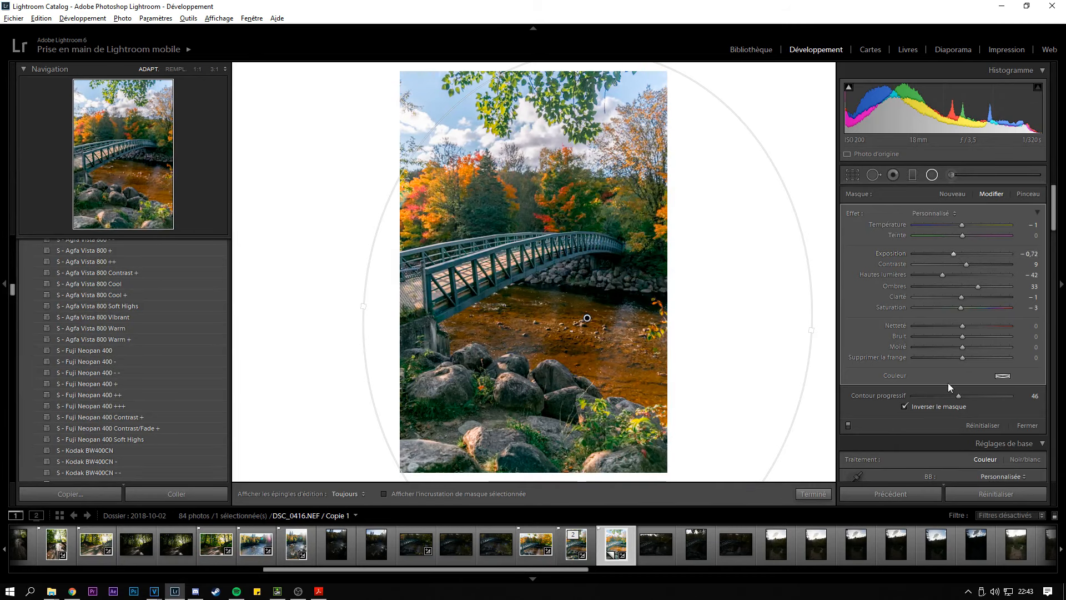
pyautogui.click(937, 409)
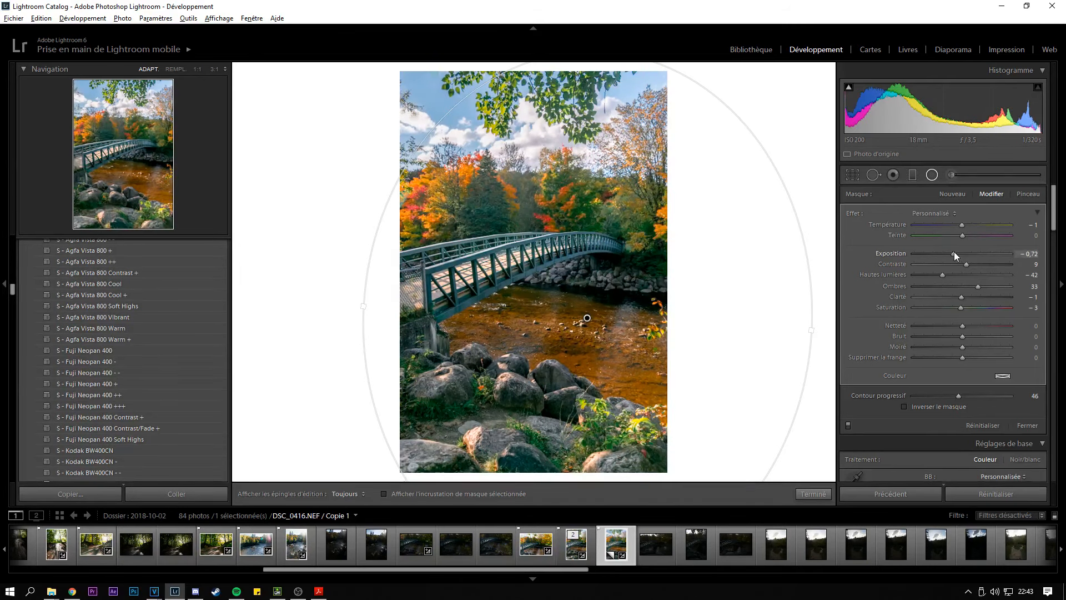
pyautogui.click(813, 494)
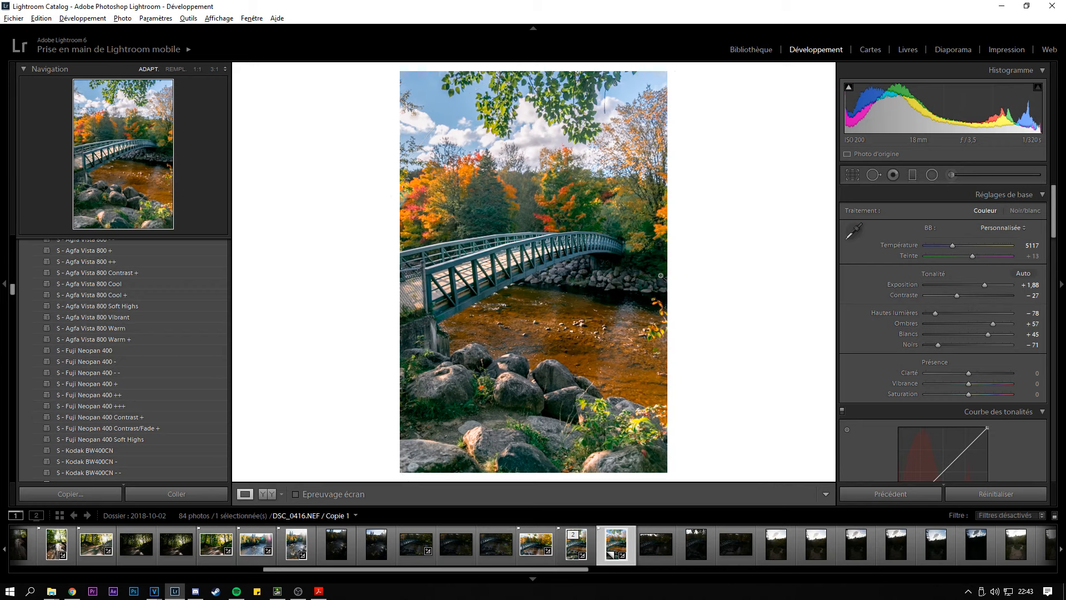
# - Brush across the river and nearby rocks at size 43, set the brush exposure to 0.12, and compare the effect off and on
pyautogui.click(953, 175)
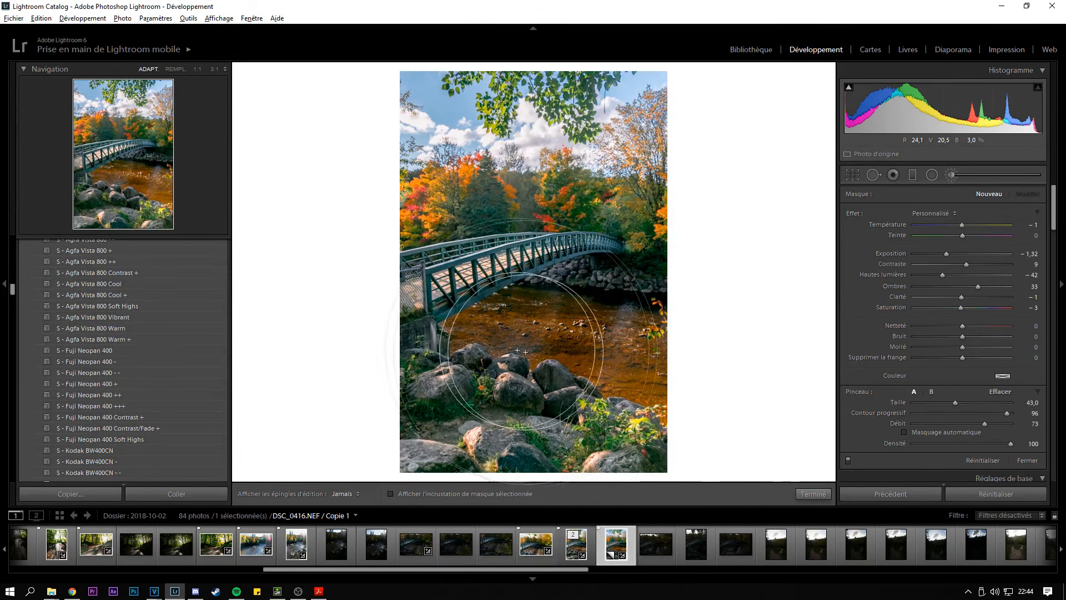
pyautogui.moveTo(456, 335); pyautogui.dragTo(575, 337)
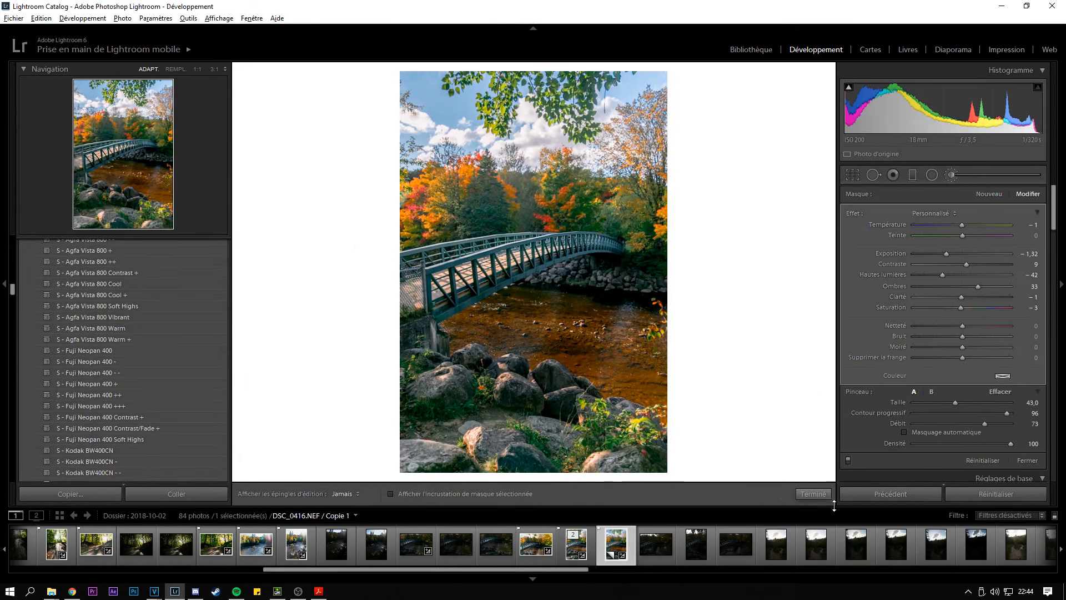
pyautogui.moveTo(954, 255); pyautogui.dragTo(964, 253)
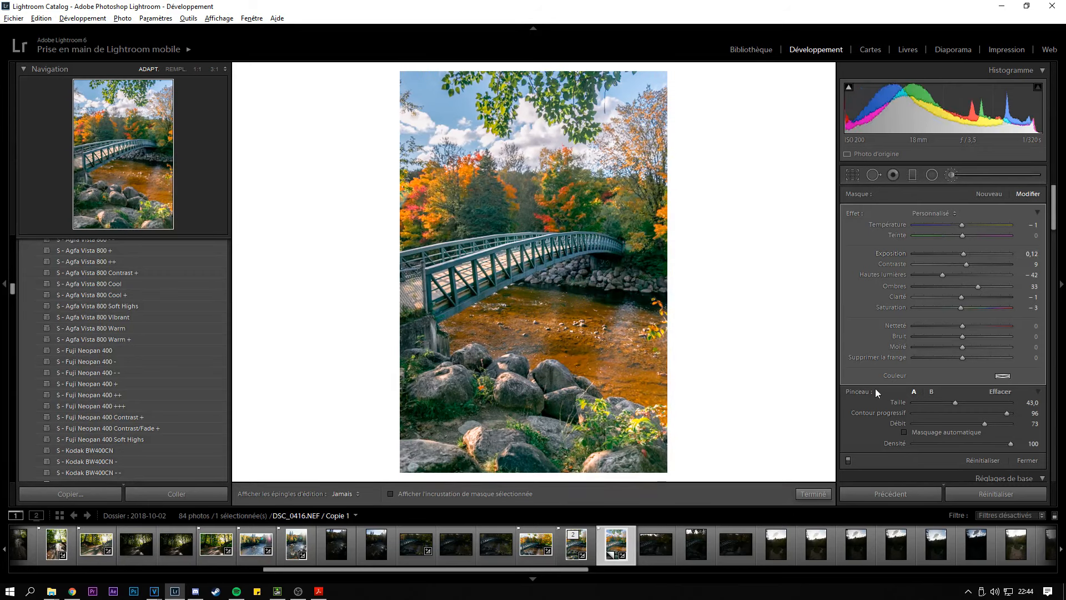
pyautogui.click(848, 461)
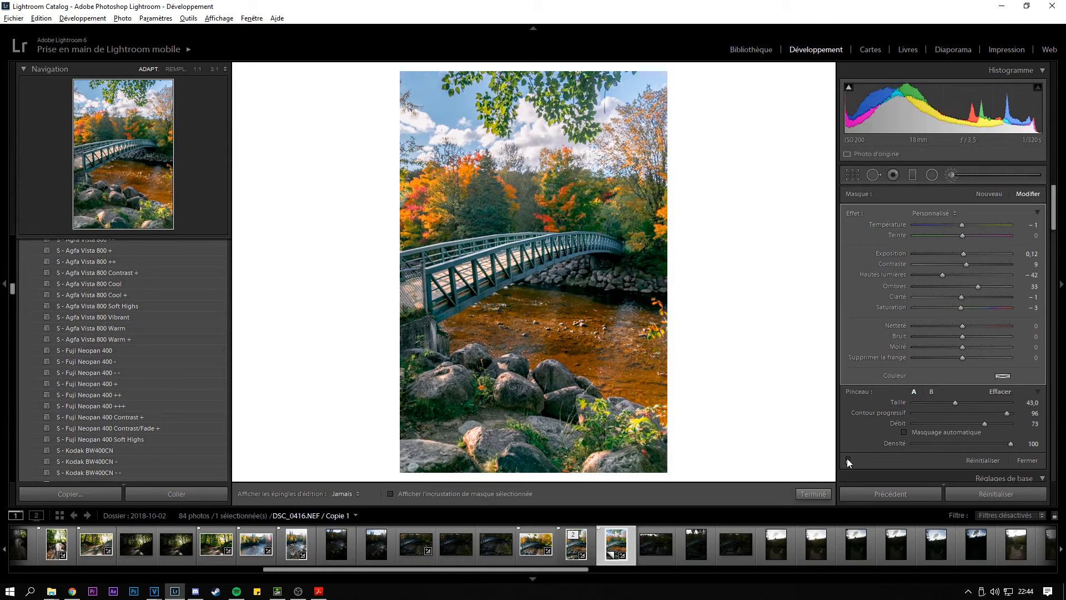
pyautogui.click(848, 461)
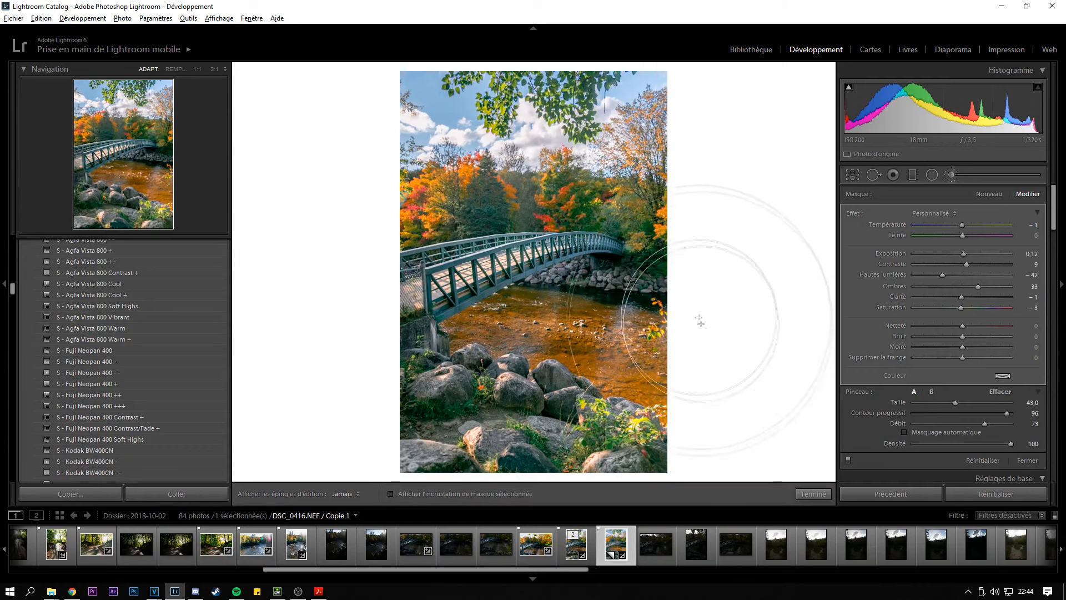
pyautogui.click(849, 460)
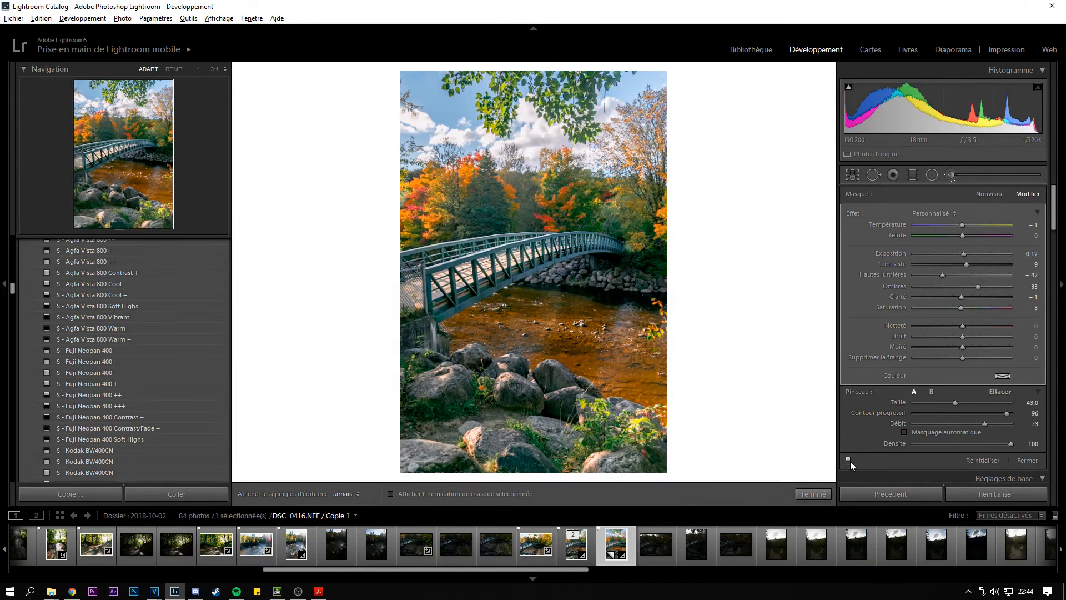
pyautogui.click(849, 460)
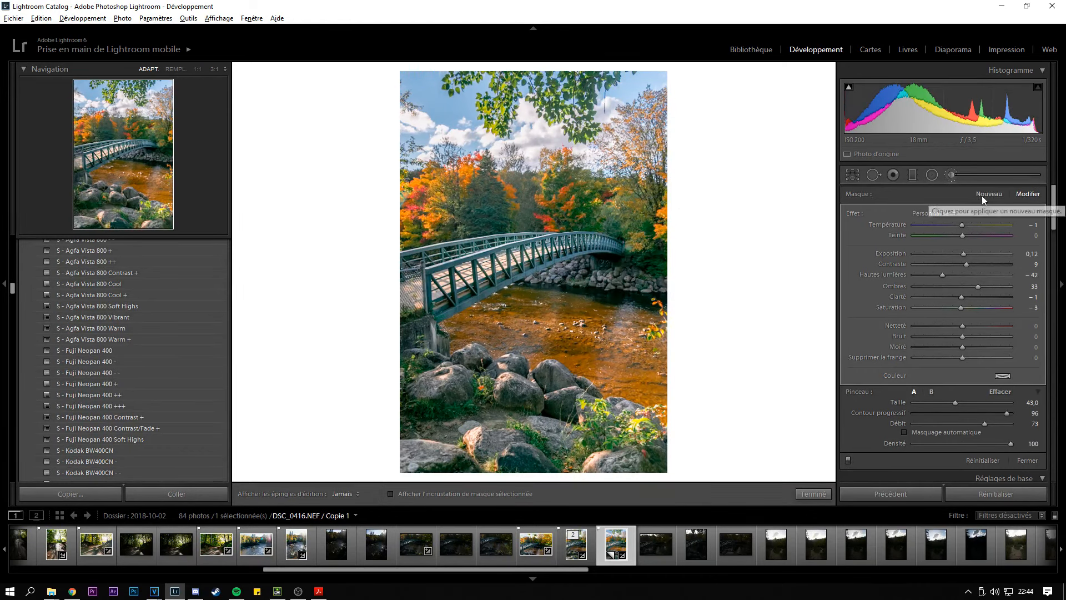
# - Brush a new mask over the foreground rocks at size 30, set its exposure to -2.06, and compare the effect off and on
pyautogui.scroll(-5, 608, 325)
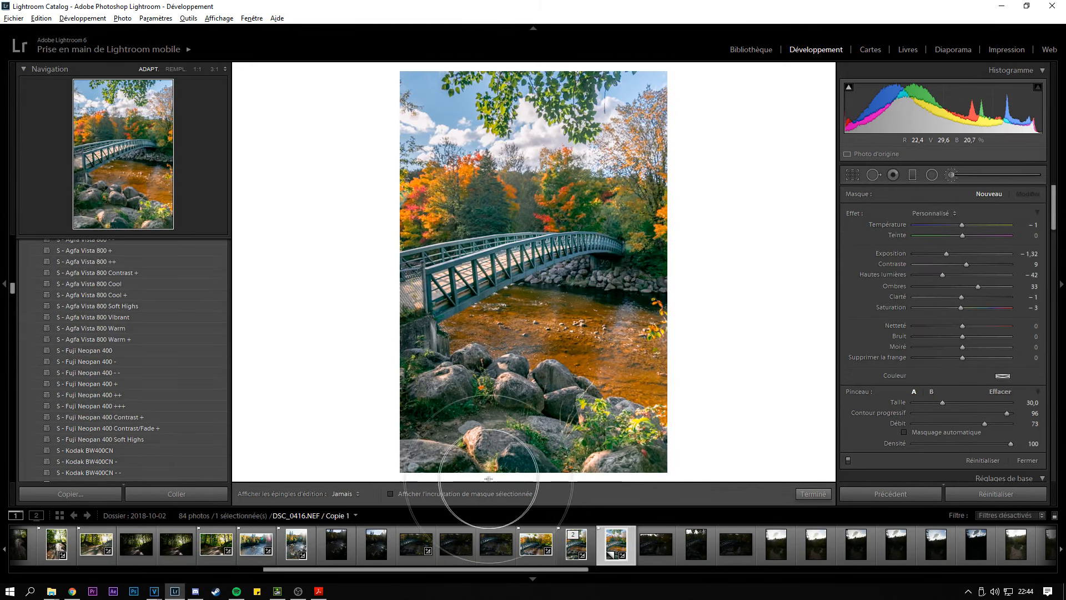
pyautogui.moveTo(946, 254); pyautogui.dragTo(938, 253)
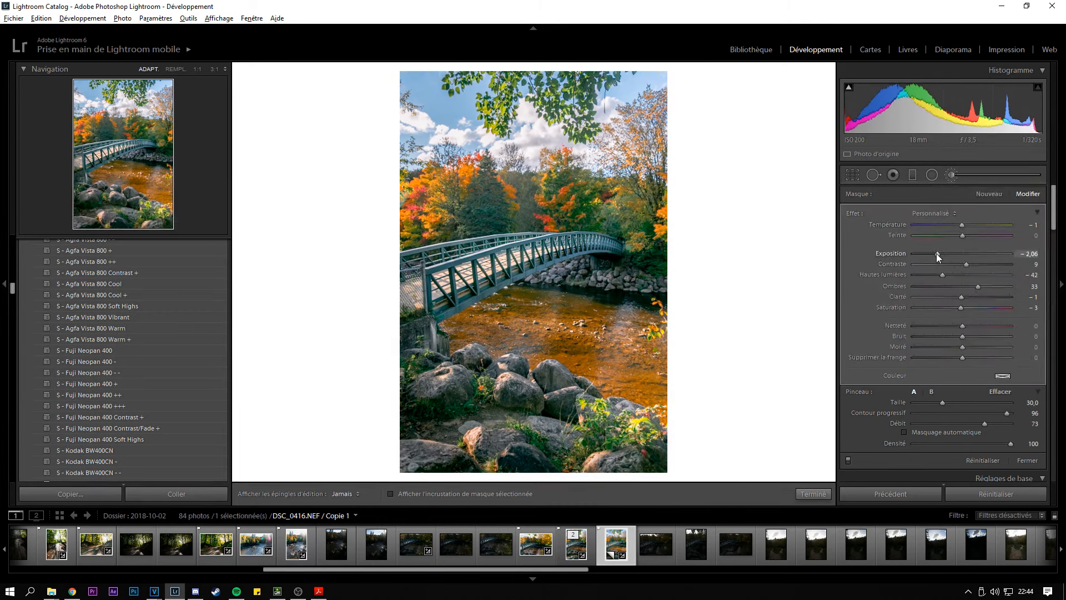
pyautogui.click(848, 460)
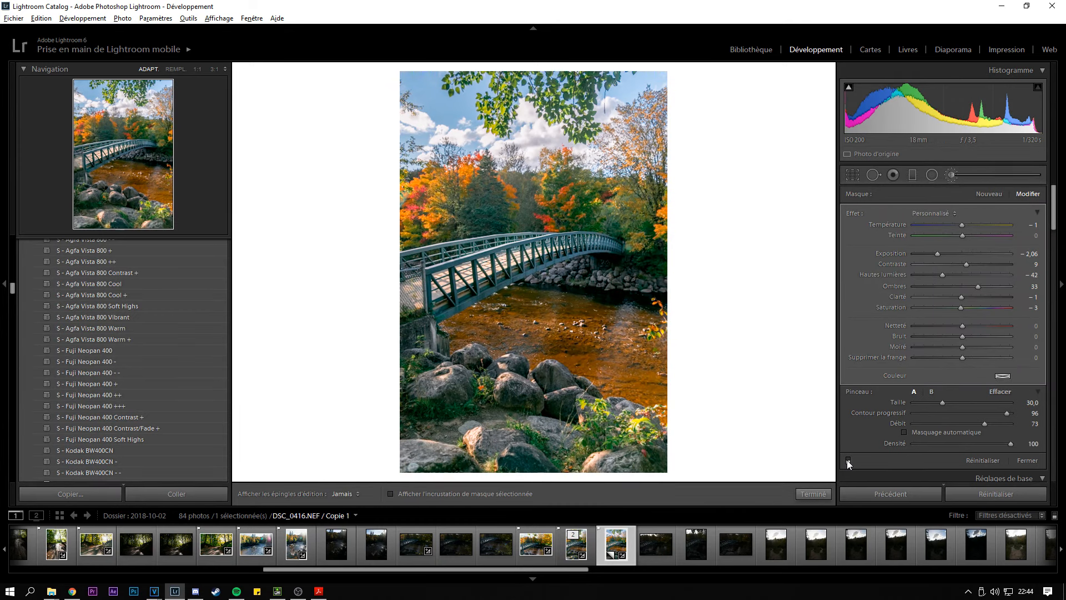
pyautogui.click(847, 459)
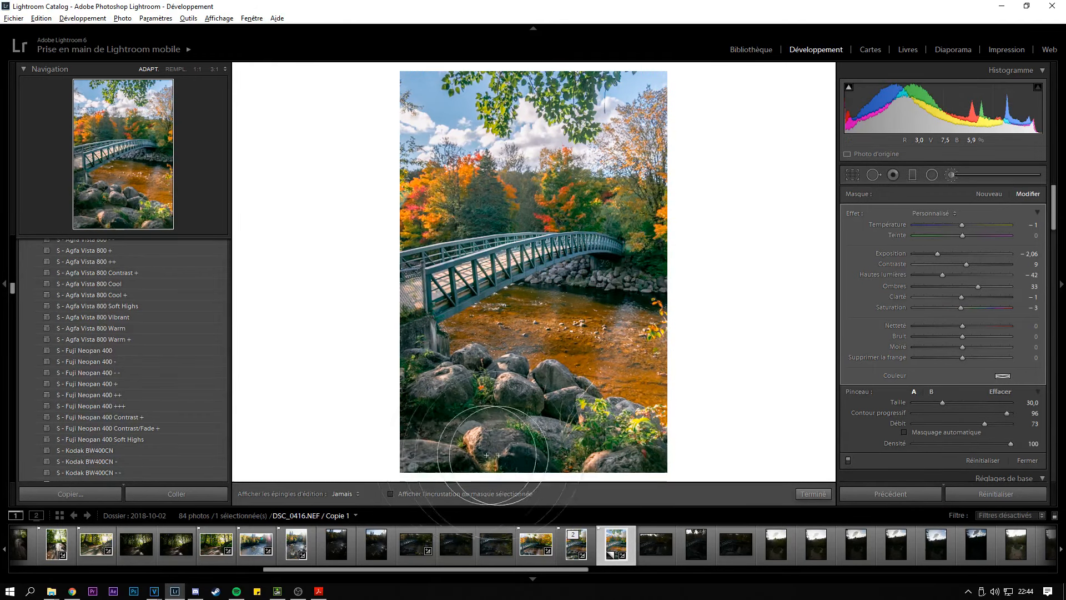
pyautogui.click(847, 460)
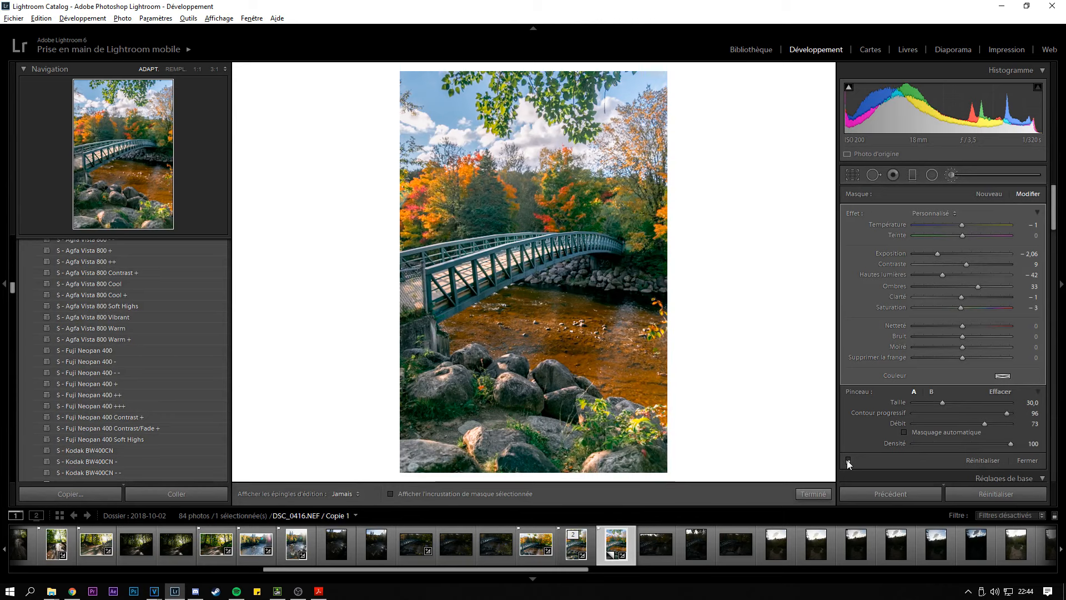
pyautogui.click(847, 460)
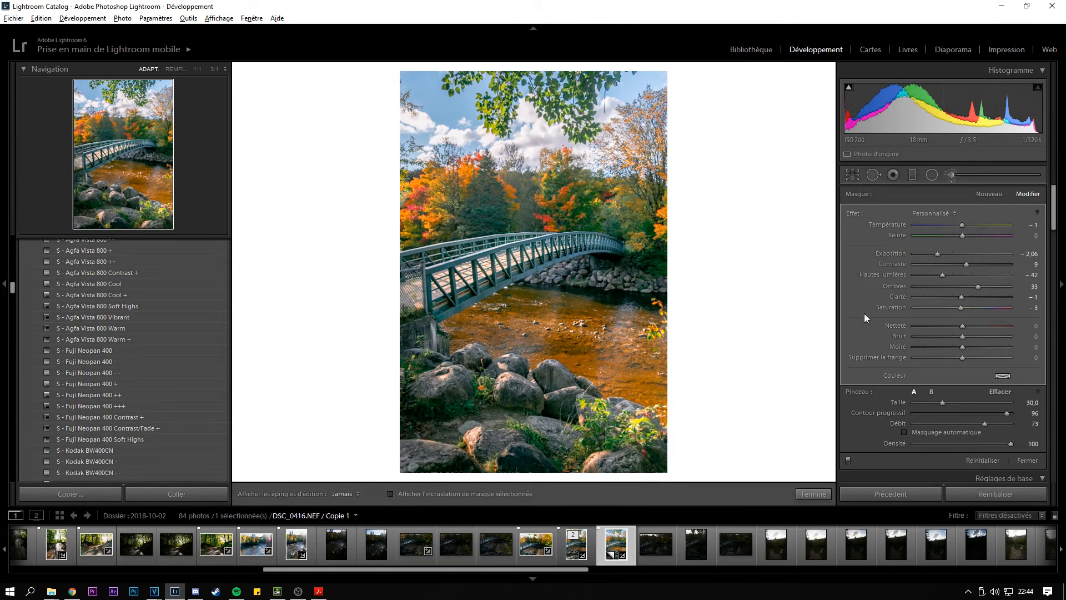
# - Brush a new mask along the upper-left edge of the sky at size 38 and set its exposure to 0.21
pyautogui.click(990, 195)
pyautogui.scroll(4, 624, 113)
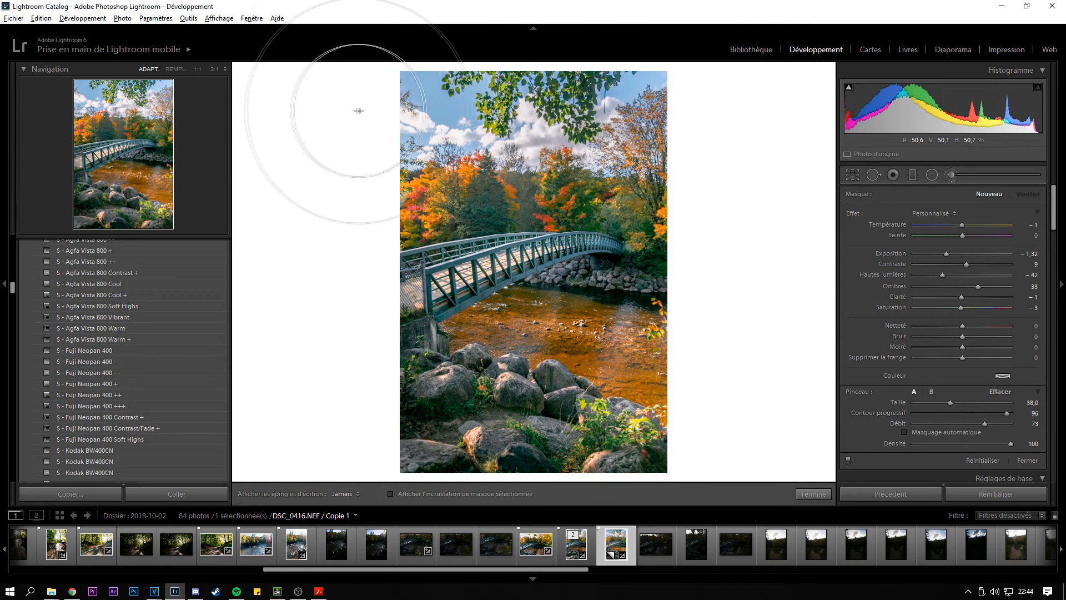
pyautogui.moveTo(359, 111); pyautogui.dragTo(250, 114)
pyautogui.moveTo(947, 253); pyautogui.dragTo(964, 253)
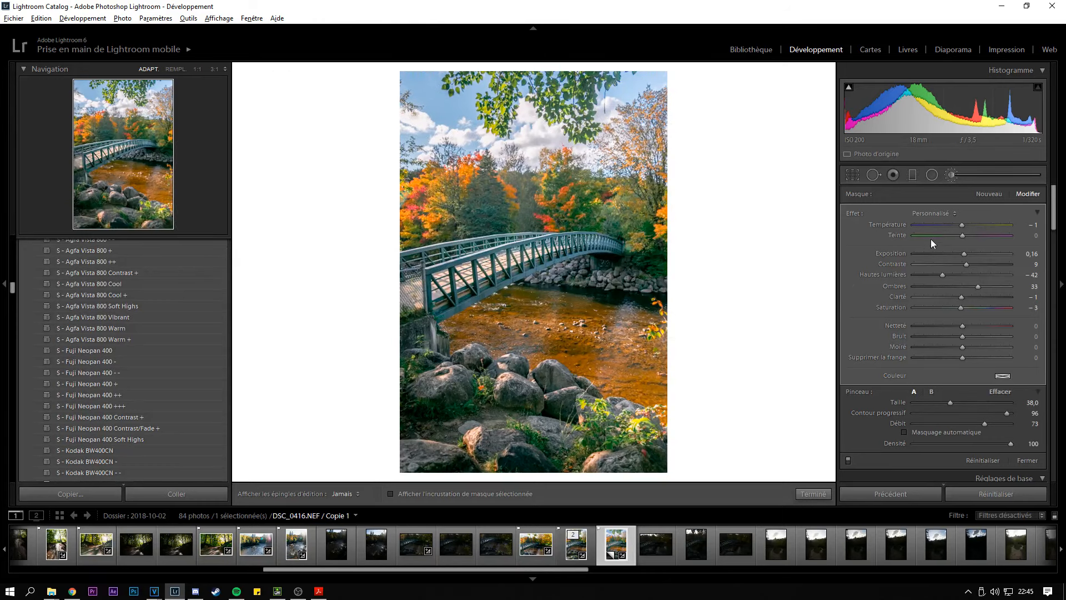
pyautogui.moveTo(962, 253); pyautogui.dragTo(963, 252)
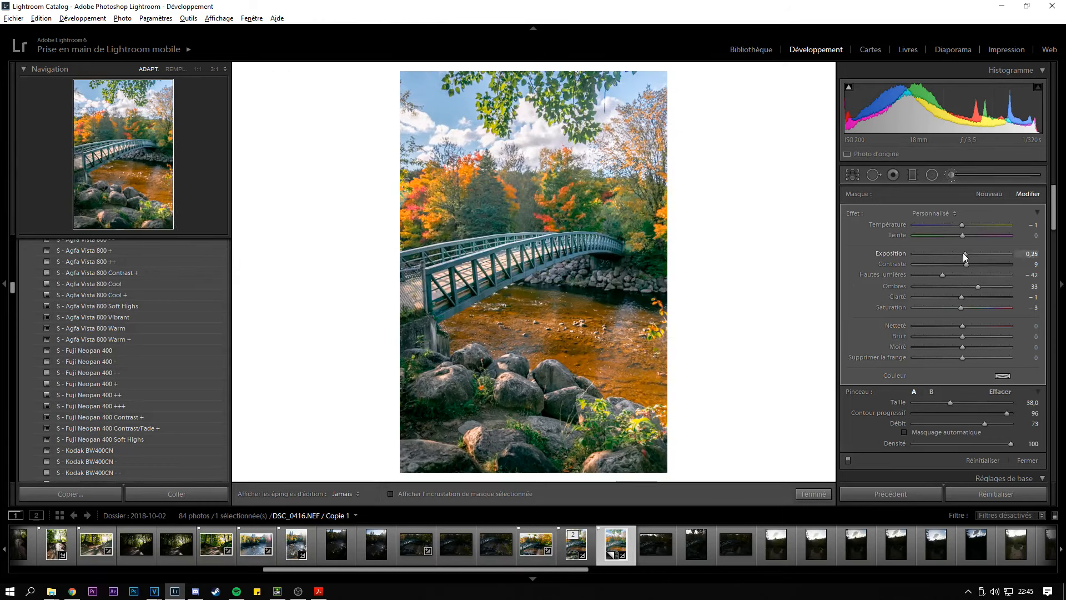
# - Compare the photo repeatedly with the brush adjustments off and on
pyautogui.click(848, 460)
pyautogui.click(848, 459)
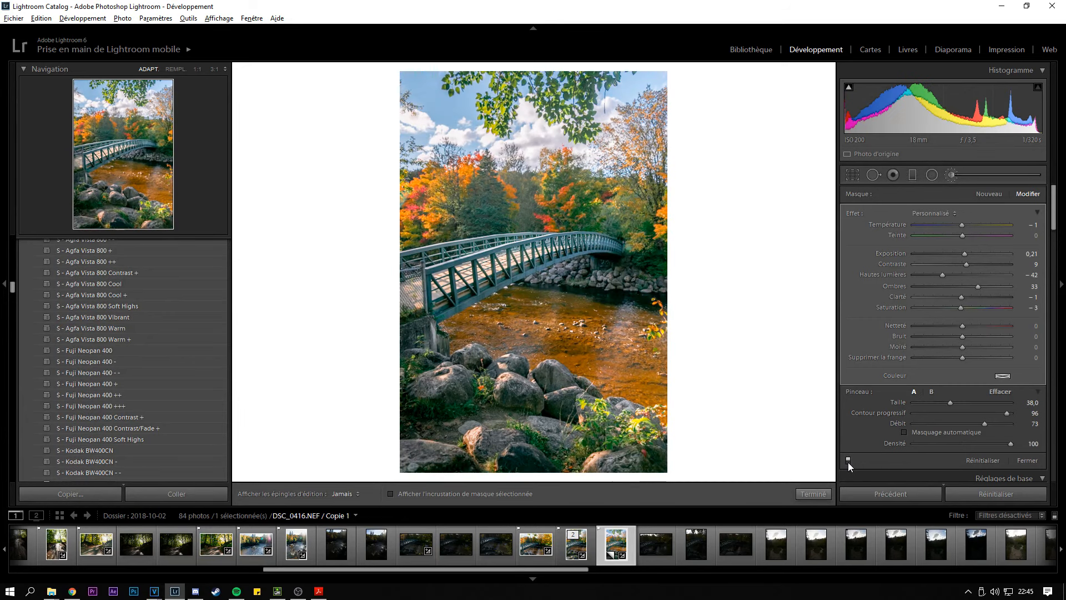
pyautogui.click(848, 460)
pyautogui.click(848, 460)
pyautogui.click(848, 460)
pyautogui.click(847, 461)
# - Brush a new mask over the far bank by the bridge's end at size 31, set exposure to -1.09, and compare off and on
pyautogui.click(982, 193)
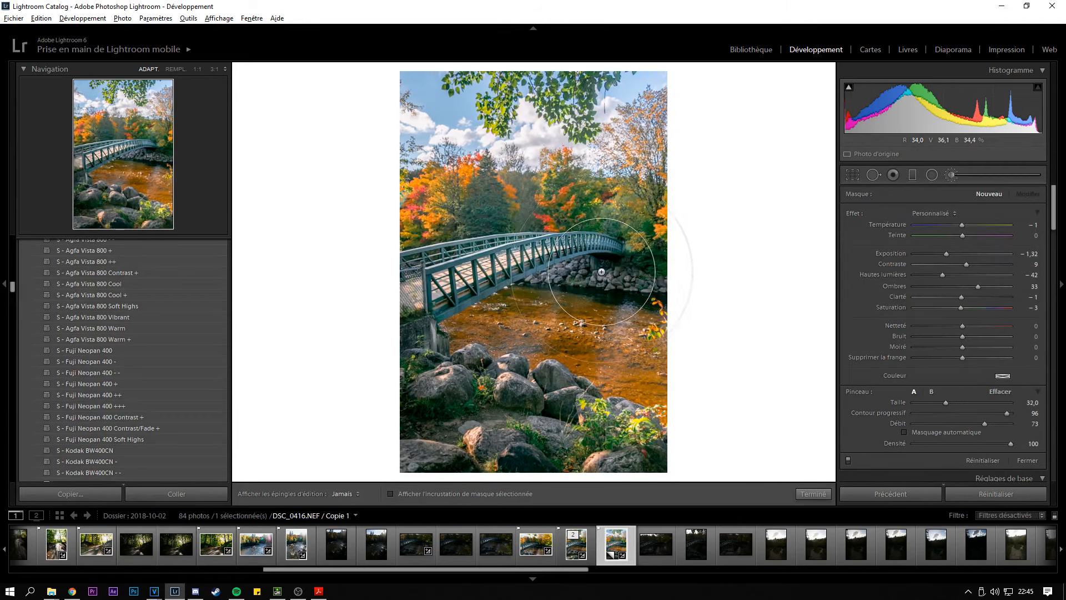
pyautogui.moveTo(610, 266); pyautogui.dragTo(716, 263)
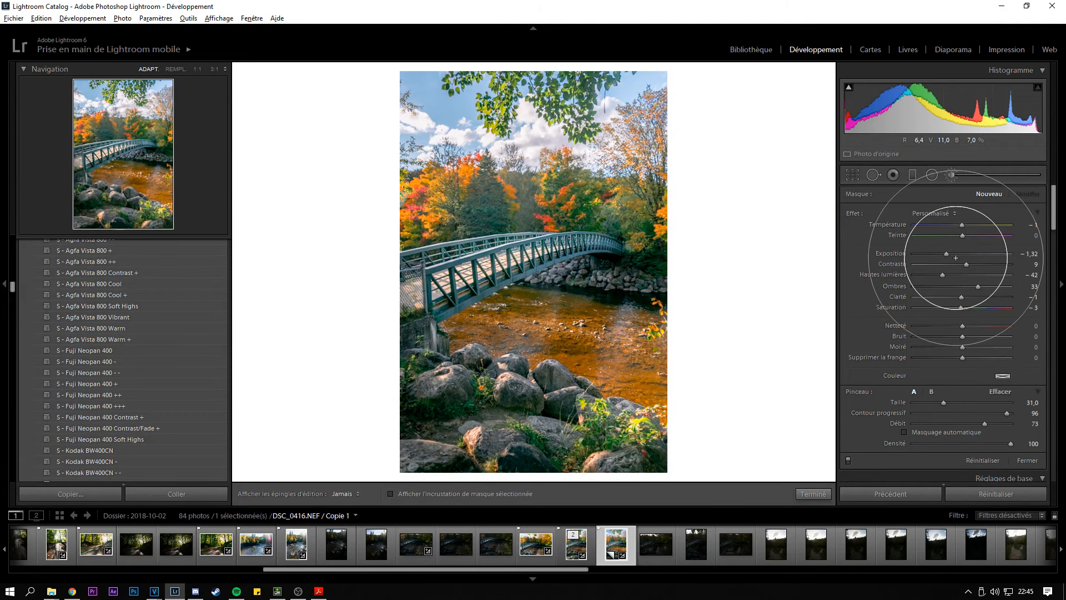
pyautogui.moveTo(947, 255); pyautogui.dragTo(955, 255)
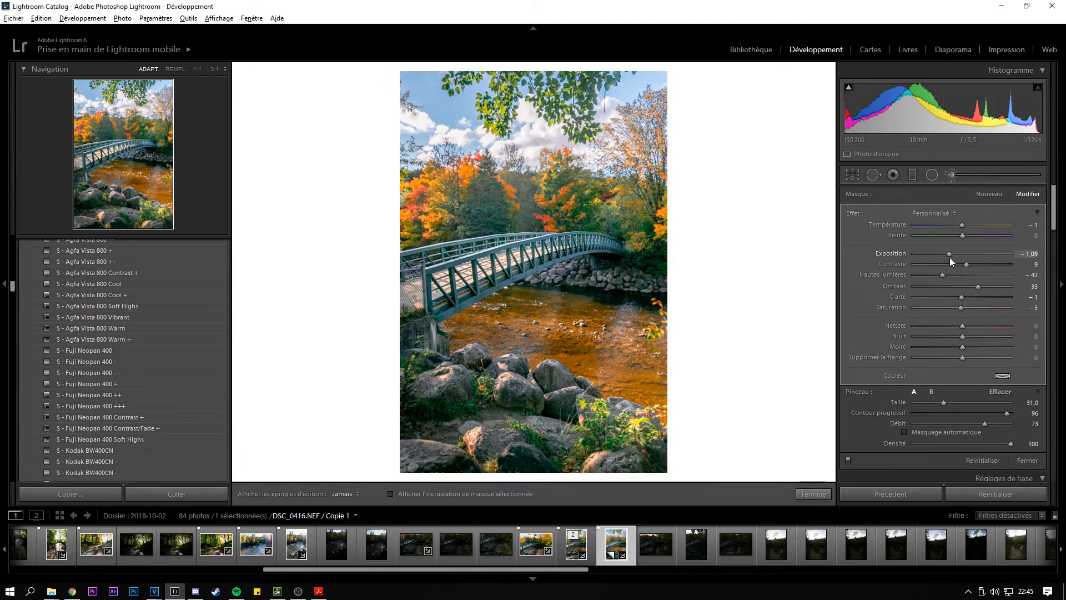
pyautogui.click(848, 460)
pyautogui.click(848, 460)
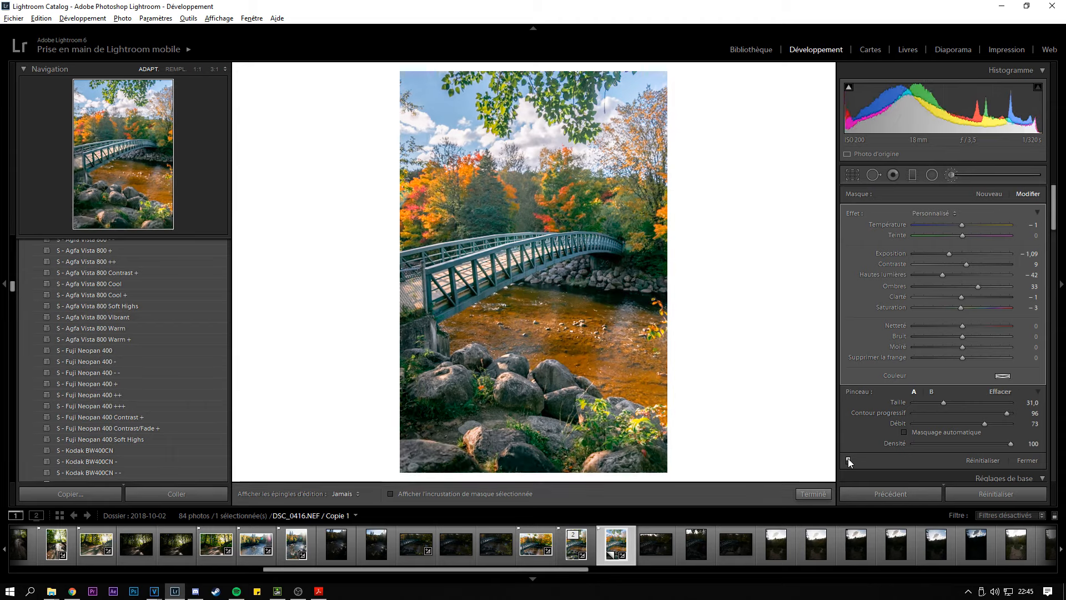
# - Brush a new mask over the autumn trees above the near end of the bridge at size 32 and set its exposure to -1.04
pyautogui.click(988, 193)
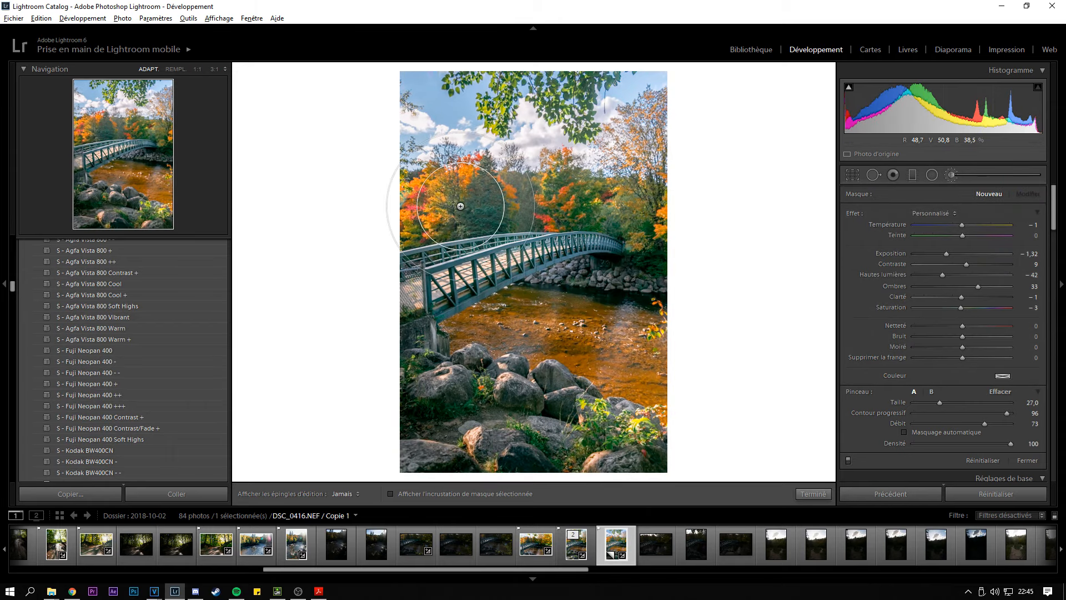
pyautogui.scroll(3, 474, 205)
pyautogui.moveTo(471, 205); pyautogui.dragTo(330, 220)
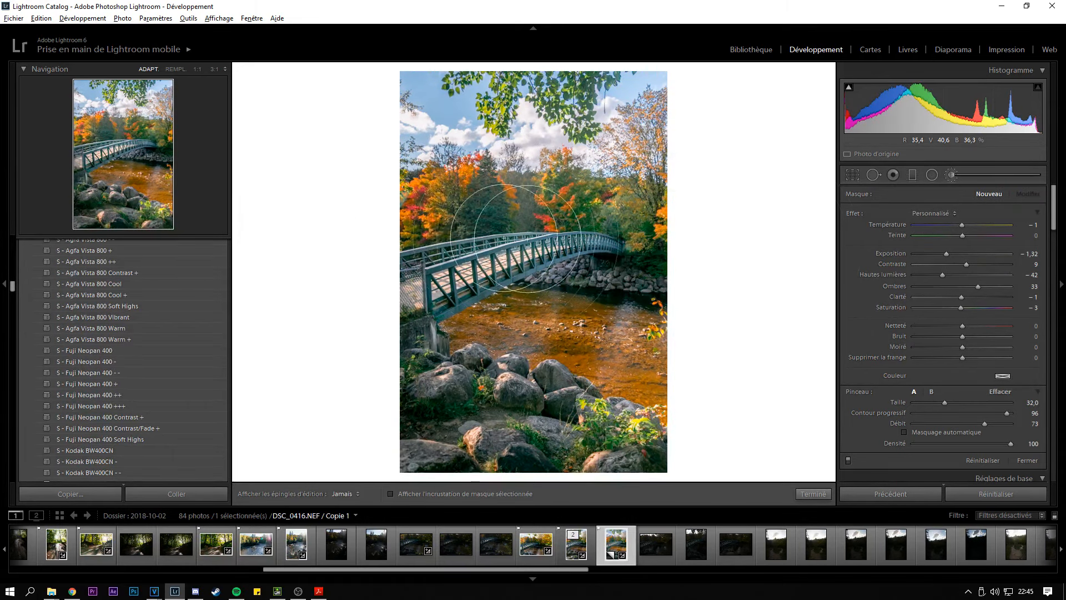
pyautogui.moveTo(944, 255); pyautogui.dragTo(948, 255)
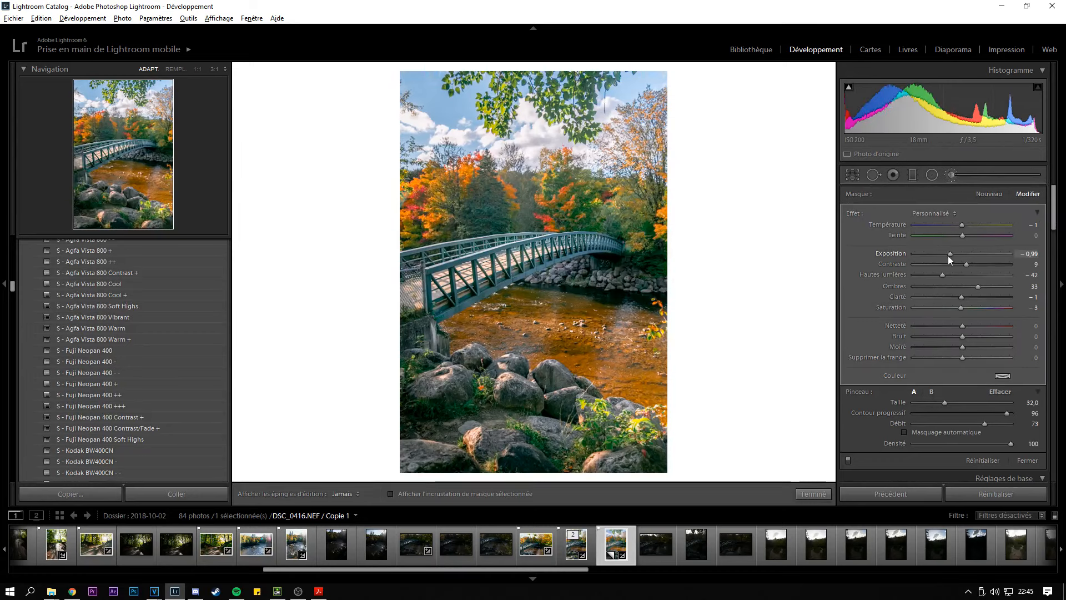
# - Compare the photo with all brush adjustments off and on, and finish the adjustment brush
pyautogui.click(849, 459)
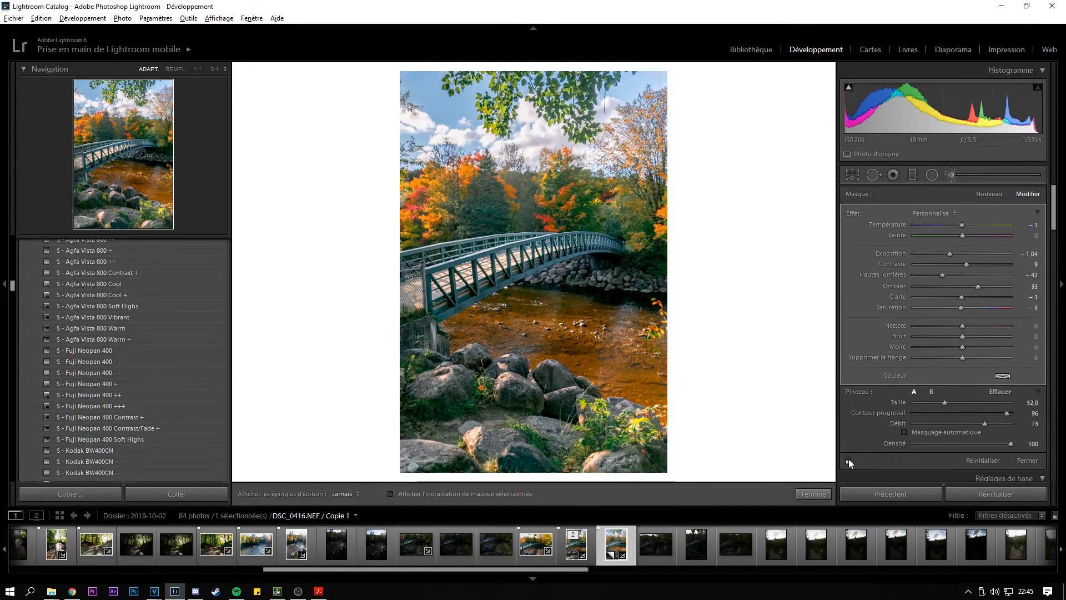
pyautogui.click(848, 459)
pyautogui.click(849, 458)
pyautogui.click(848, 459)
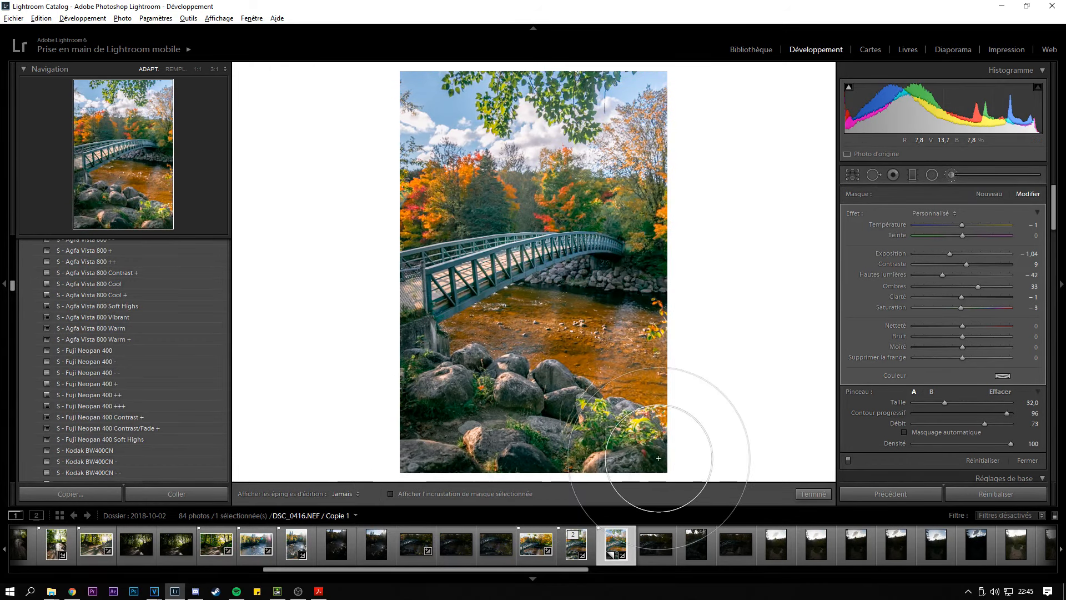
pyautogui.click(813, 493)
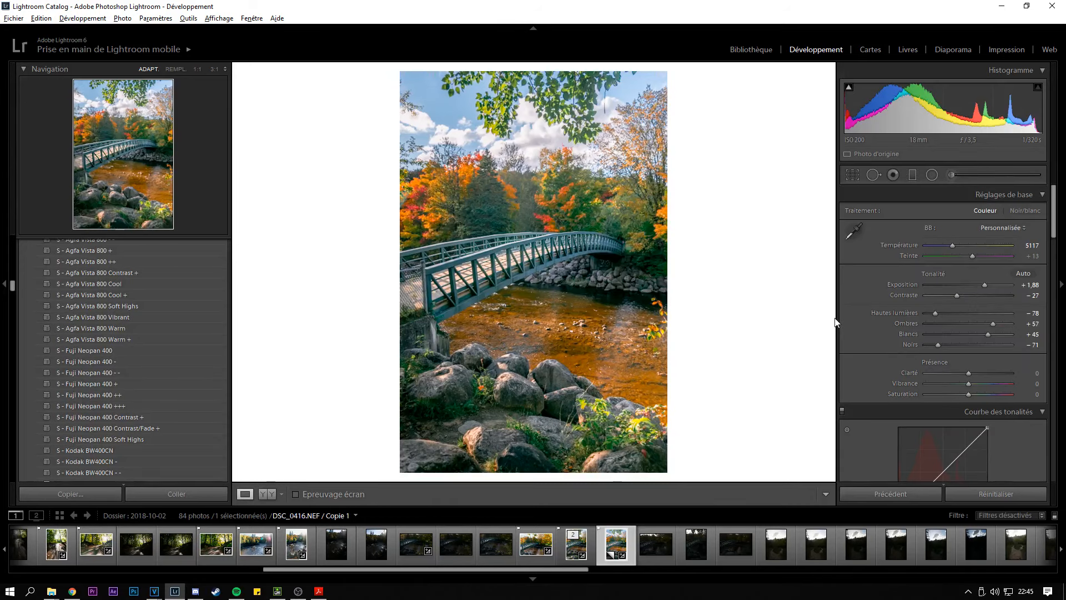